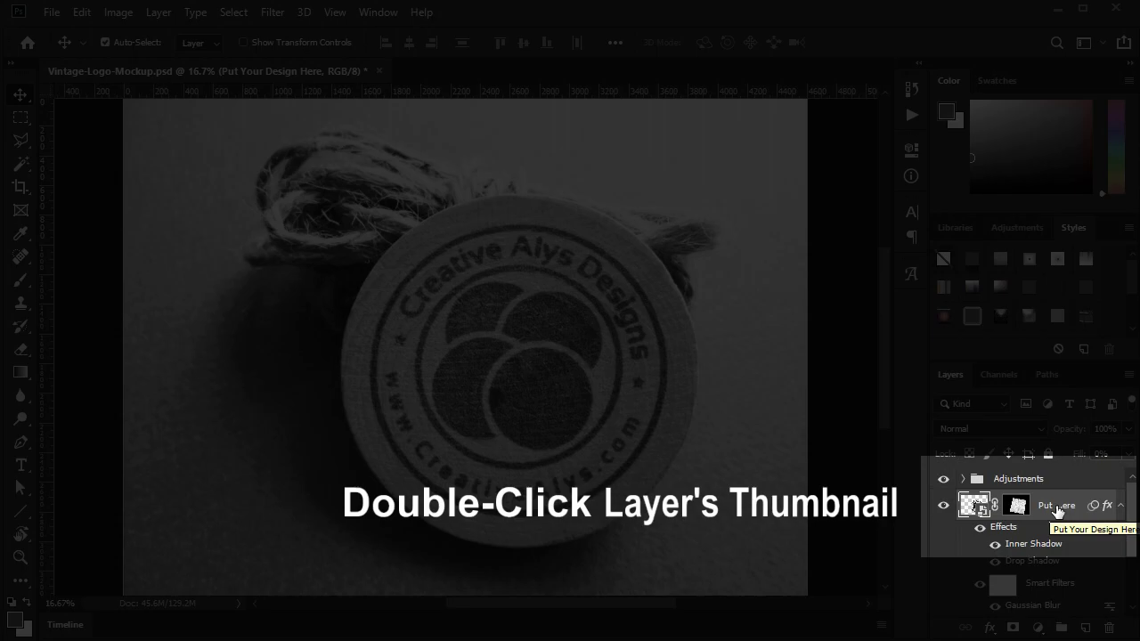
# Open the Put Your Design Here smart object, then switch to Illustrator and copy the round three-ring logo from extra-abstract-logos.ai
pyautogui.doubleClick(978, 507)
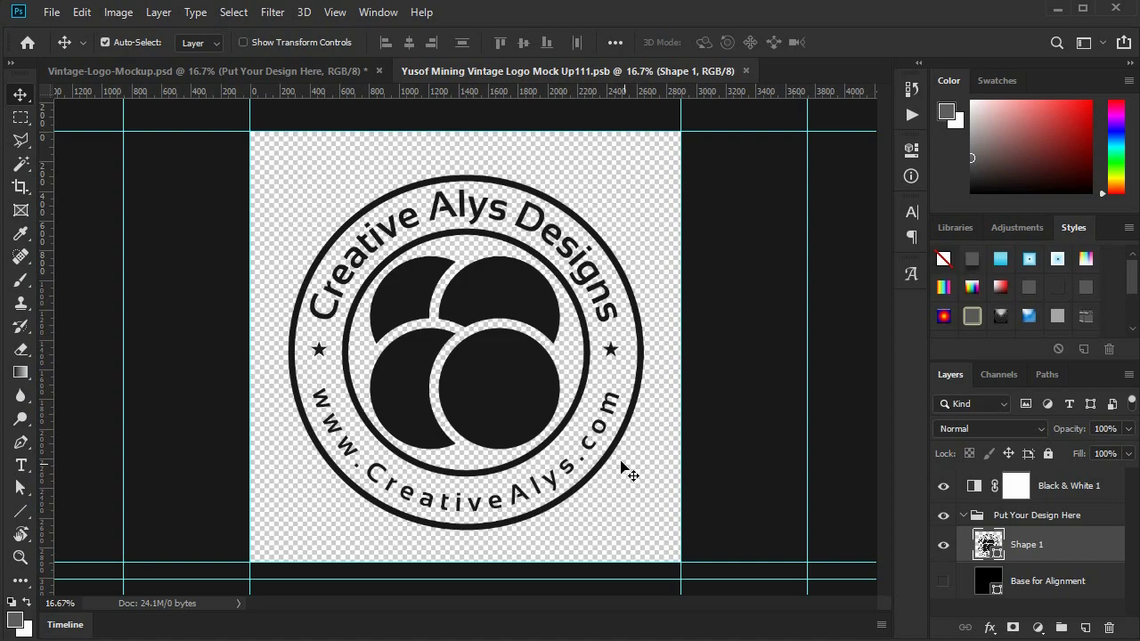
pyautogui.hotkey('alt', 'Tab')
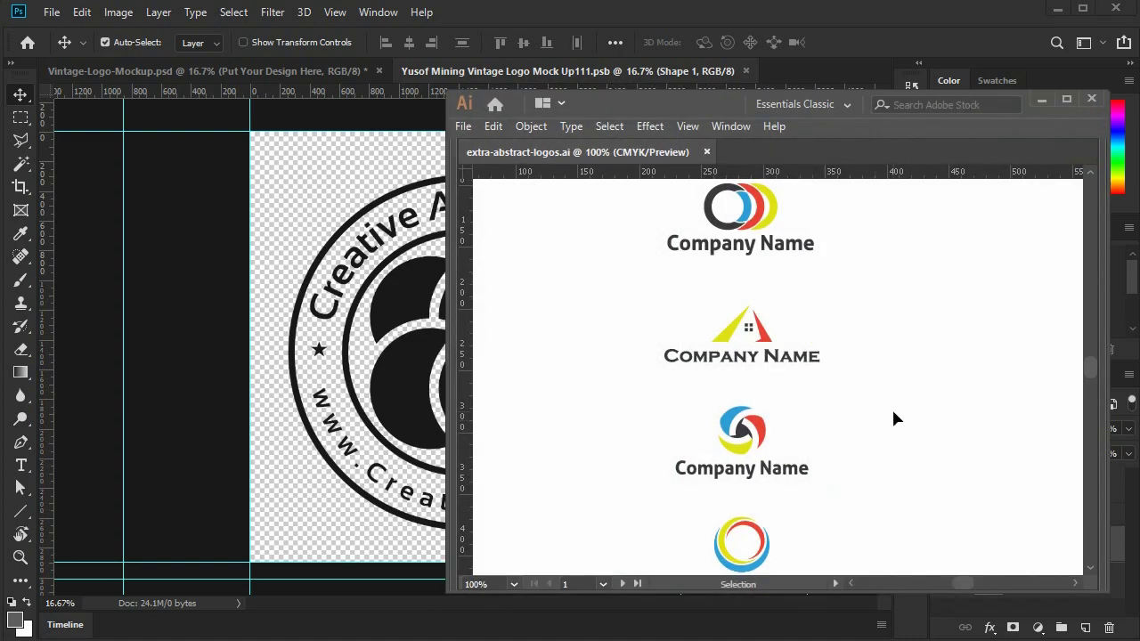
pyautogui.scroll(-1, 903, 411)
pyautogui.scroll(-1, 905, 419)
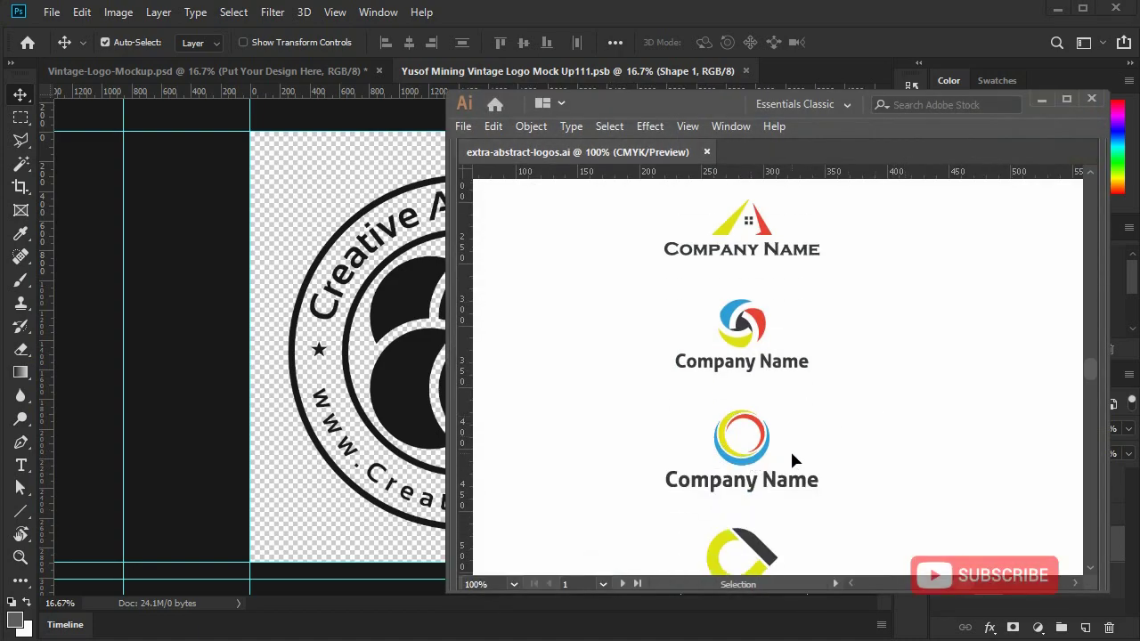
pyautogui.press('a')
pyautogui.moveTo(800, 463); pyautogui.dragTo(679, 417)
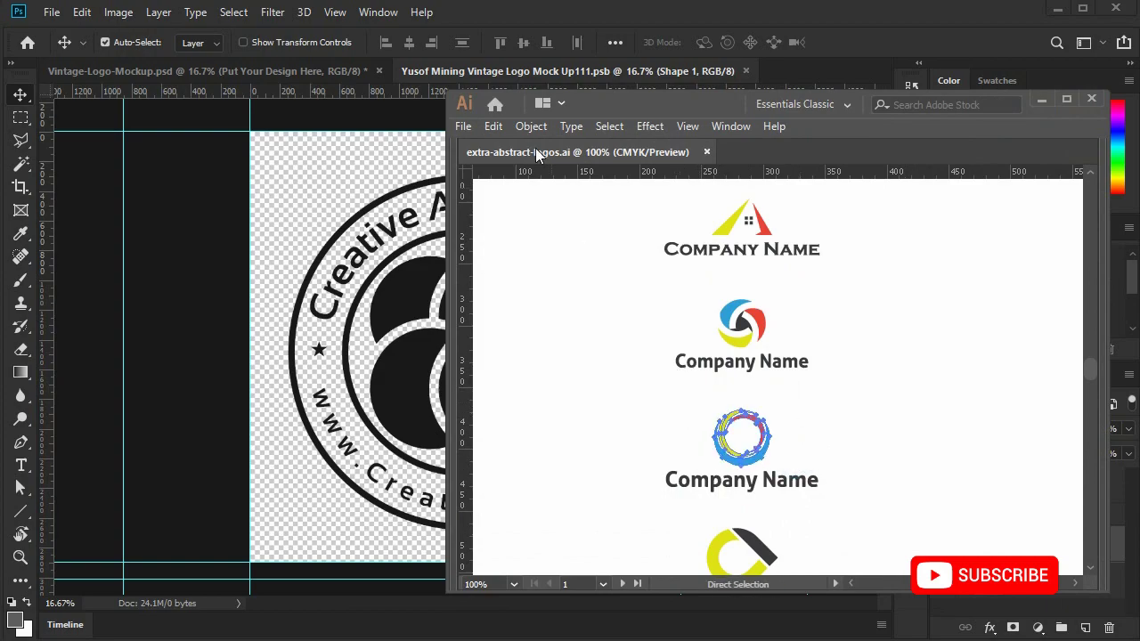
pyautogui.click(495, 127)
pyautogui.click(562, 156)
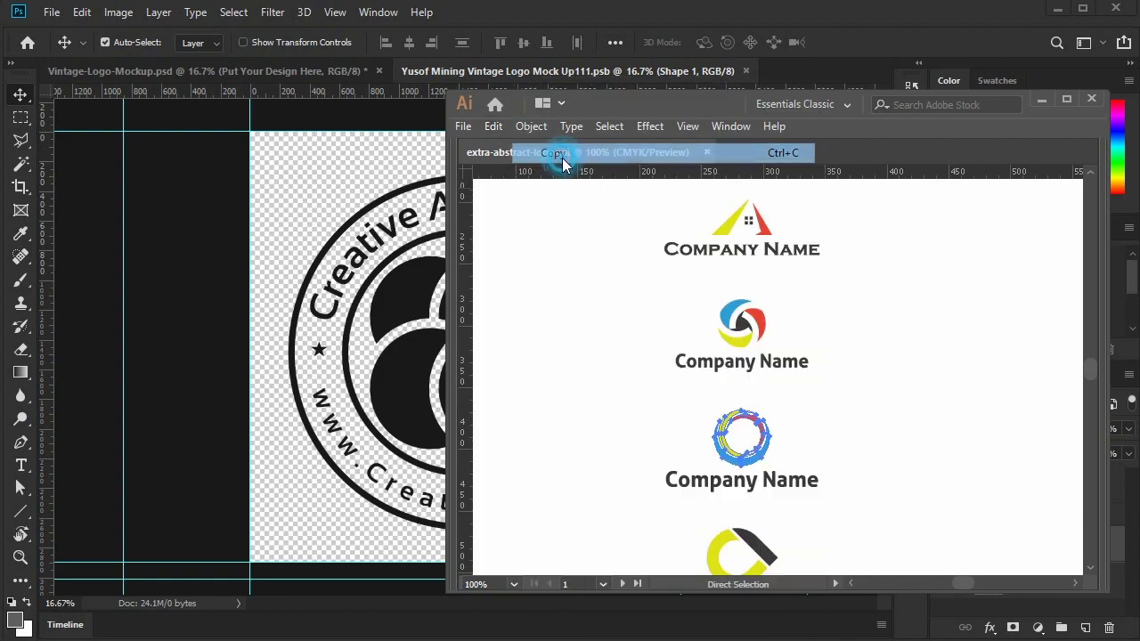
# Return to Photoshop and paste the copied logo into the smart object as a Shape Layer
pyautogui.click(1041, 100)
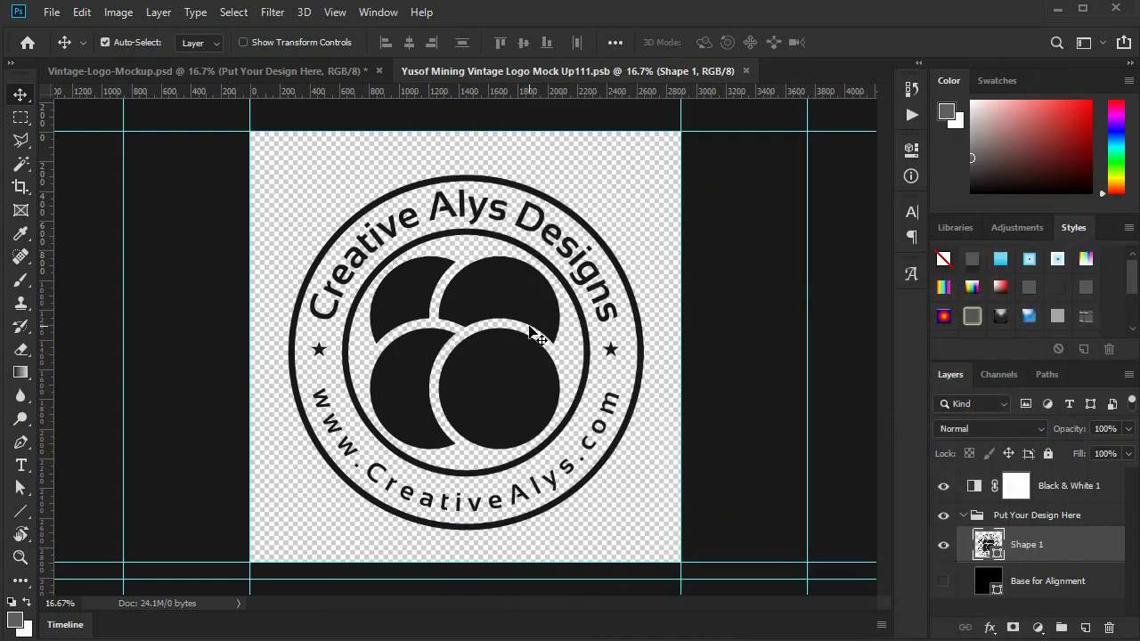
pyautogui.click(77, 15)
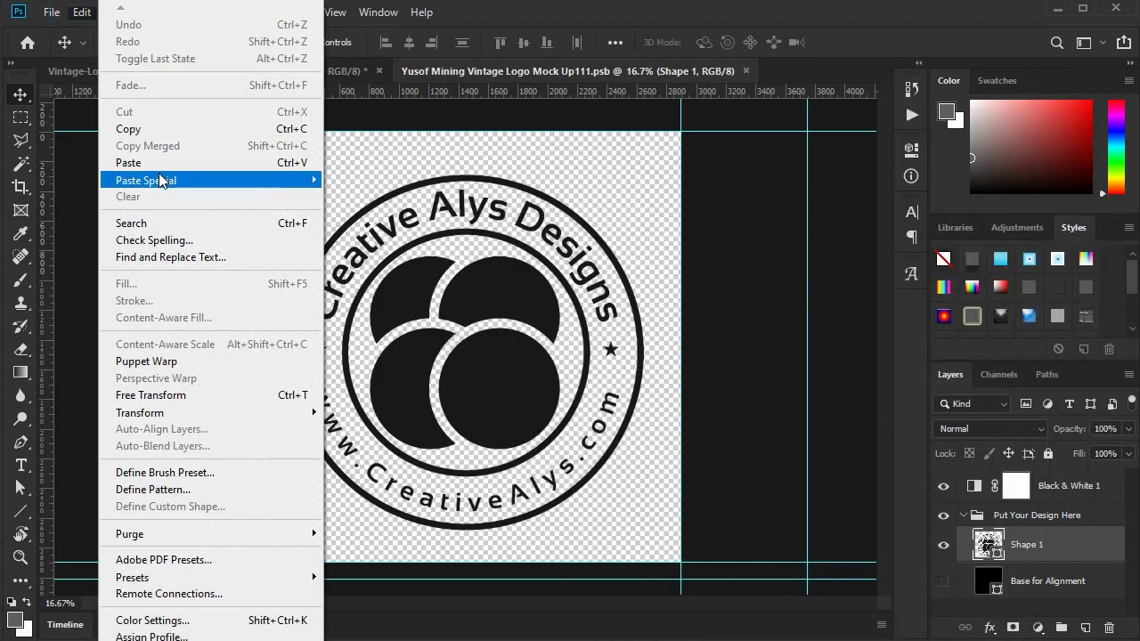
pyautogui.click(303, 163)
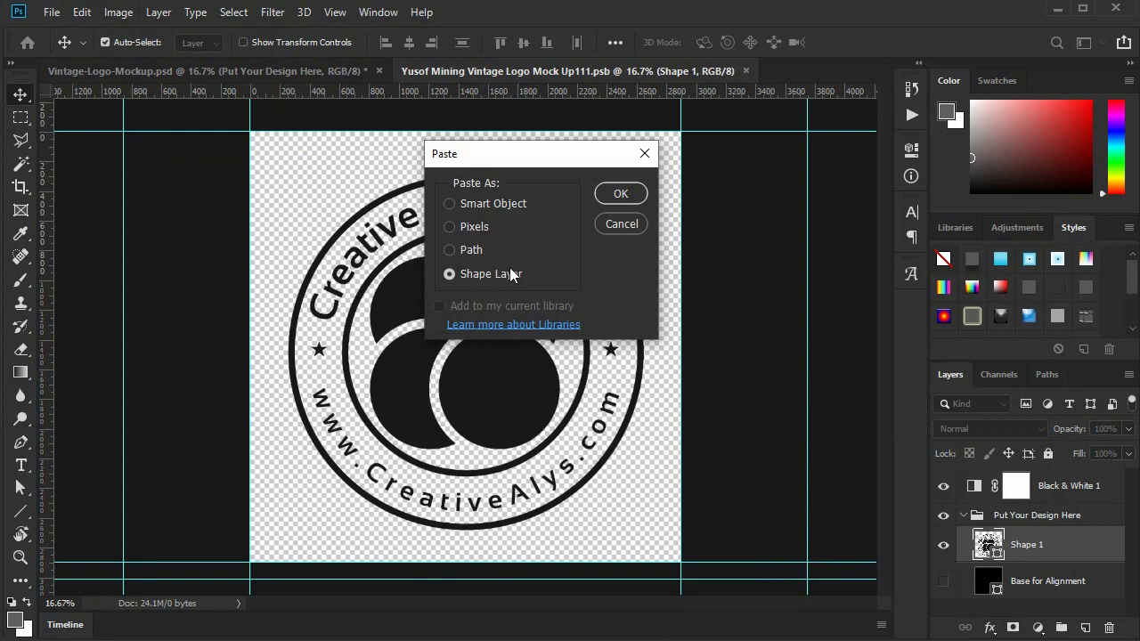
pyautogui.click(620, 194)
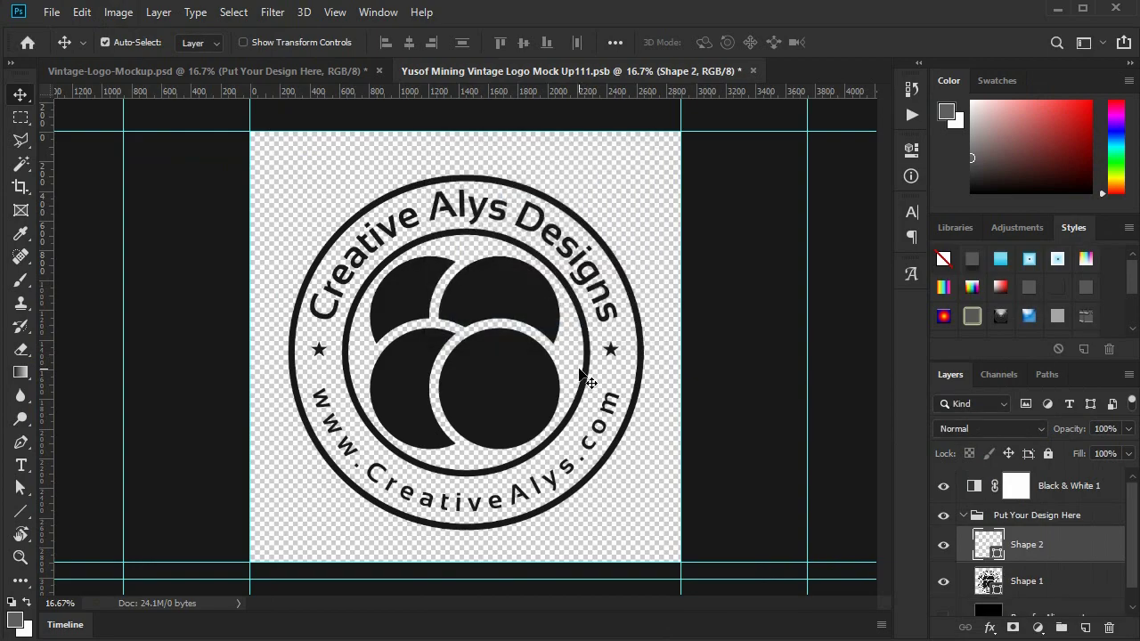
# Scale the pasted ring logo to about 2122% so it covers the old round logo, and hide the Shape 1 layer
pyautogui.hotkey('ctrl', 't')
pyautogui.moveTo(478, 358); pyautogui.dragTo(654, 523)
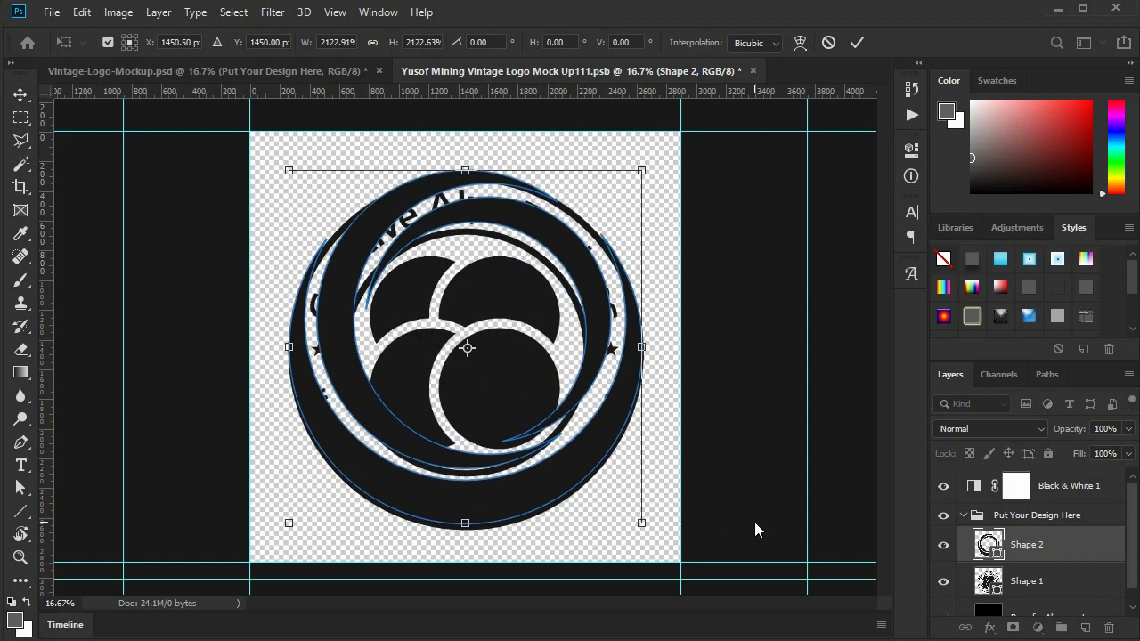
pyautogui.press('Return')
pyautogui.click(944, 581)
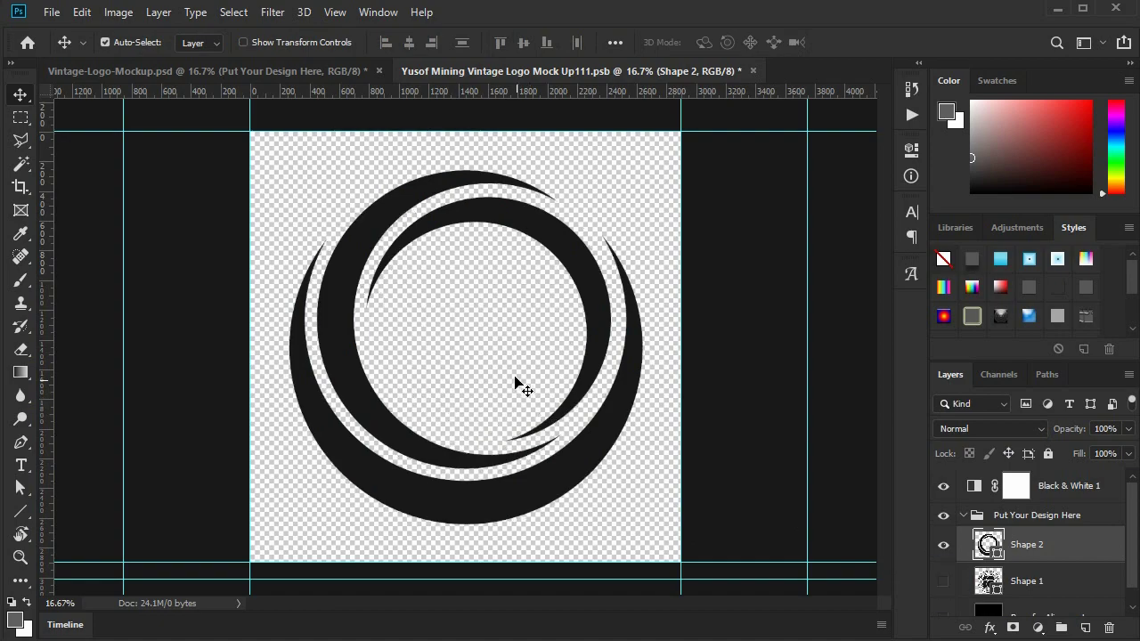
# Add a text layer reading "Your Logo Here" inside the ring, with each word on its own line
pyautogui.press('t')
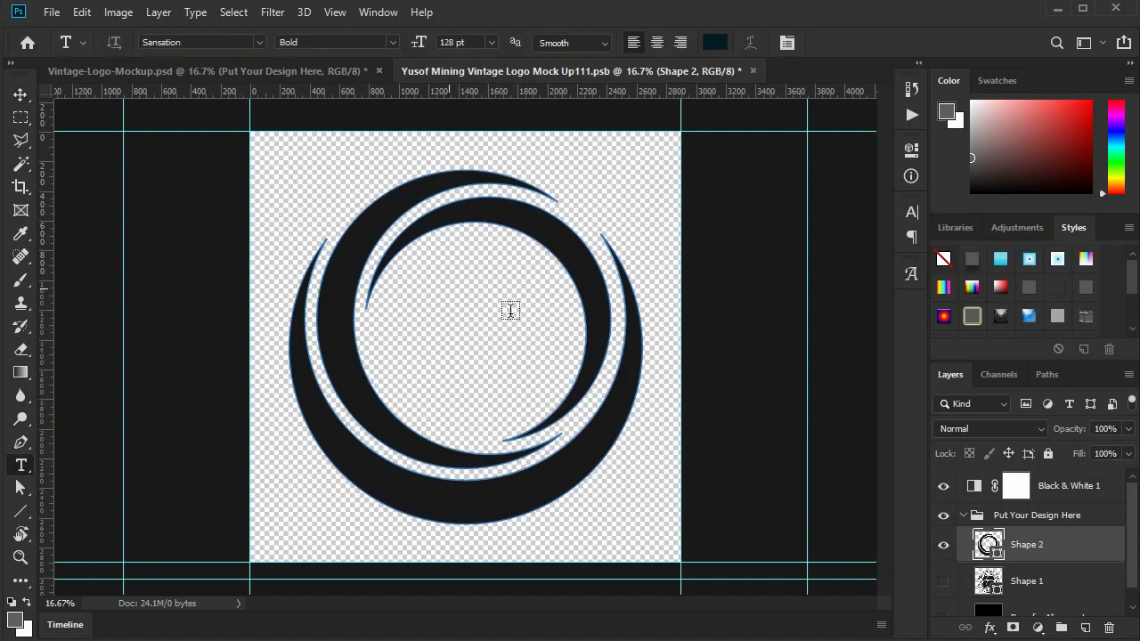
pyautogui.click(566, 331)
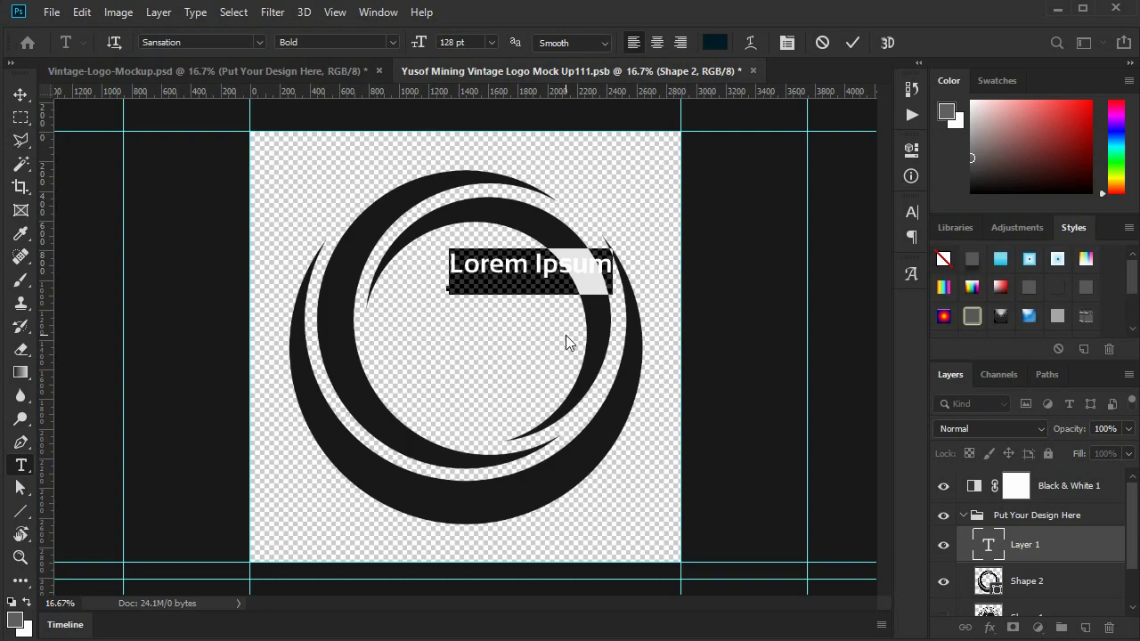
pyautogui.write('Your')
pyautogui.press('Home')
pyautogui.write('Logo')
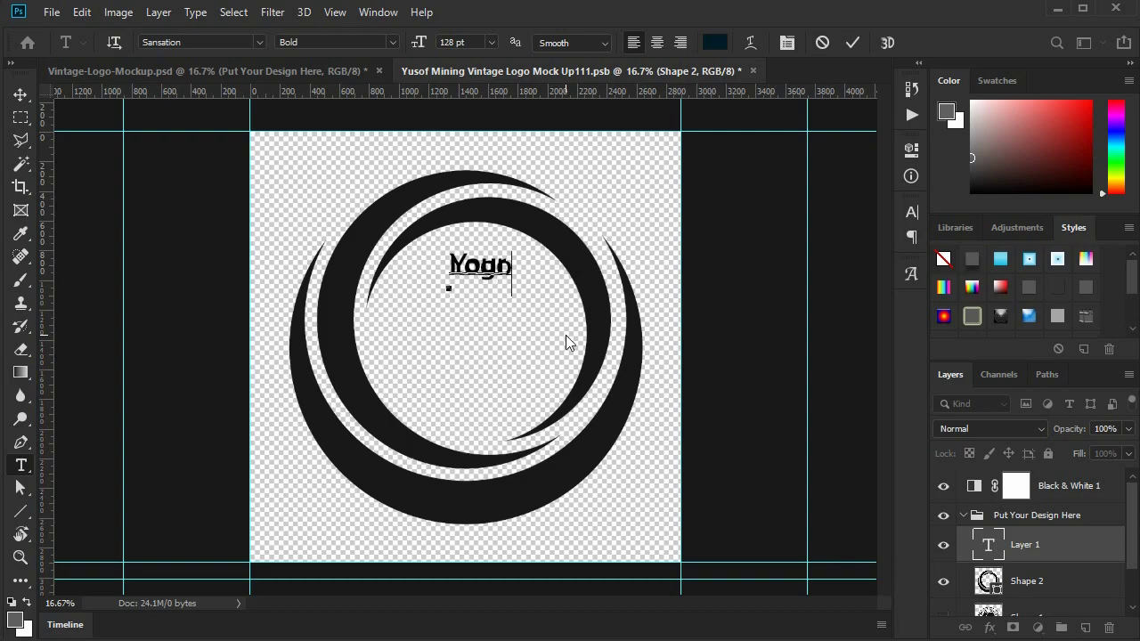
pyautogui.press('Return')
pyautogui.write('Here')
pyautogui.hotkey('ctrl', 'Return')
# Set the leading of the whole logo text to Auto and centre-align its lines
pyautogui.click(490, 267)
pyautogui.hotkey('ctrl', 'a')
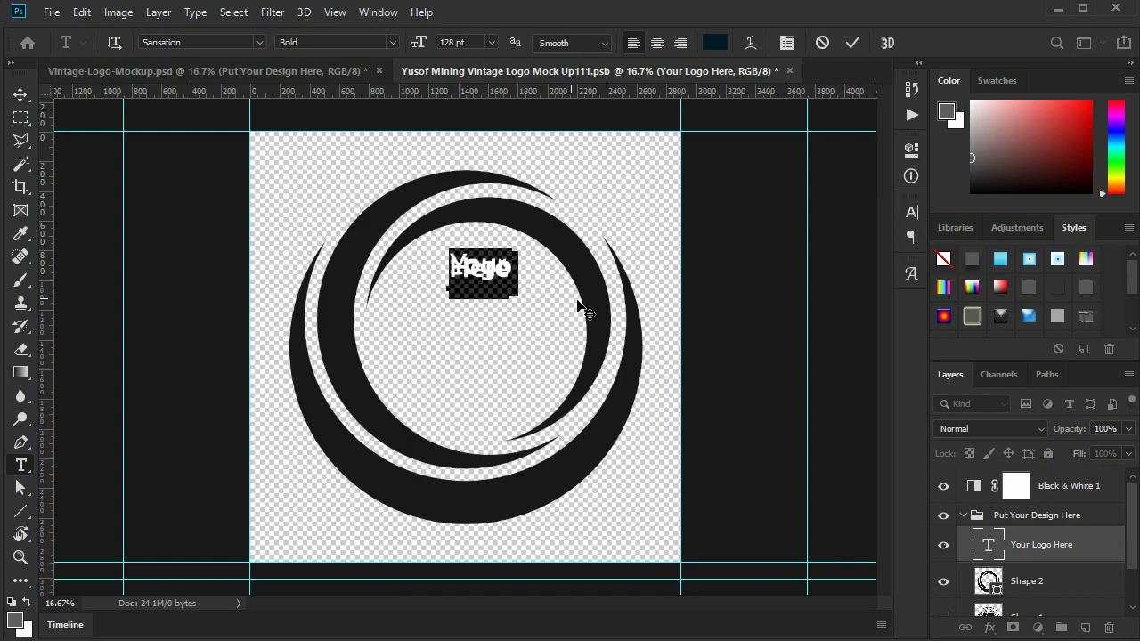
pyautogui.hotkey('ctrl', 't')
pyautogui.click(880, 258)
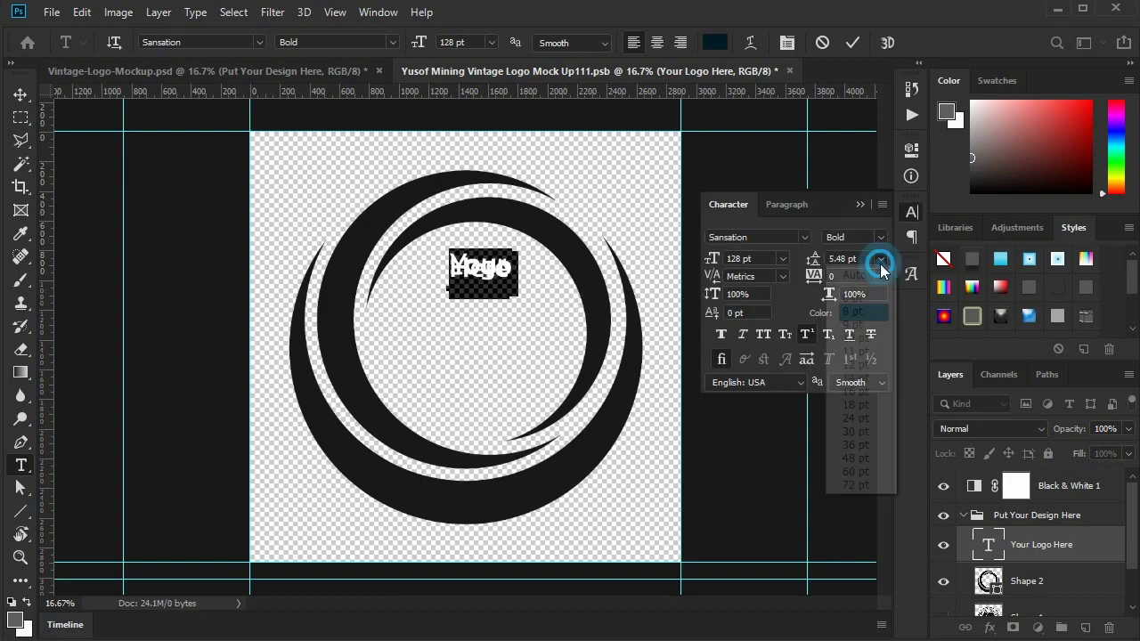
pyautogui.click(856, 269)
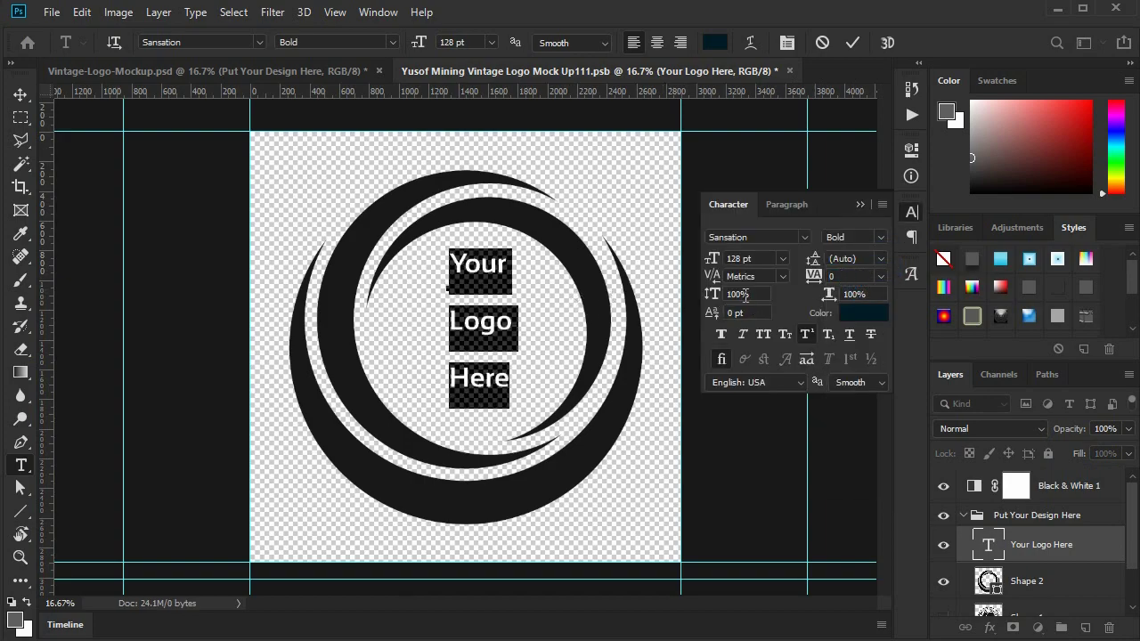
pyautogui.click(787, 204)
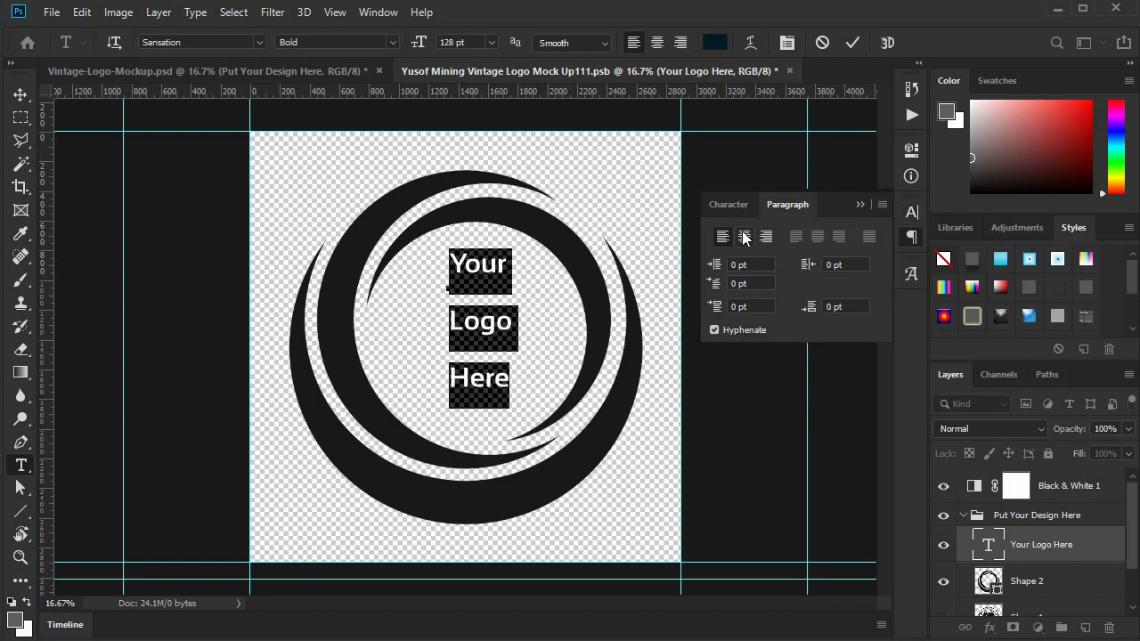
pyautogui.click(745, 237)
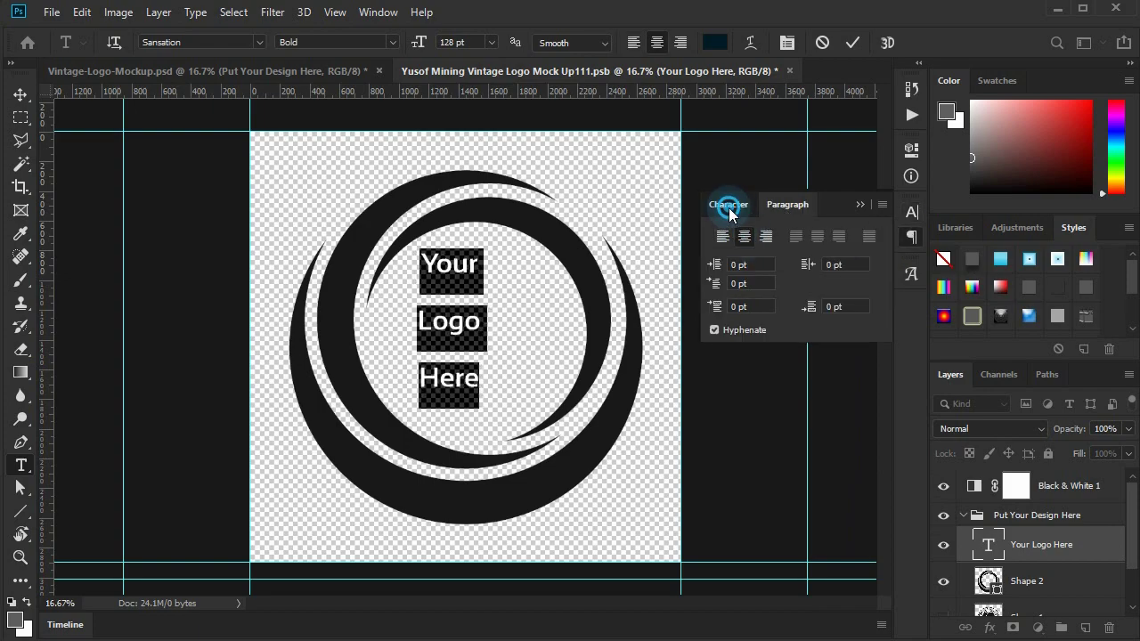
pyautogui.click(729, 207)
pyautogui.click(911, 212)
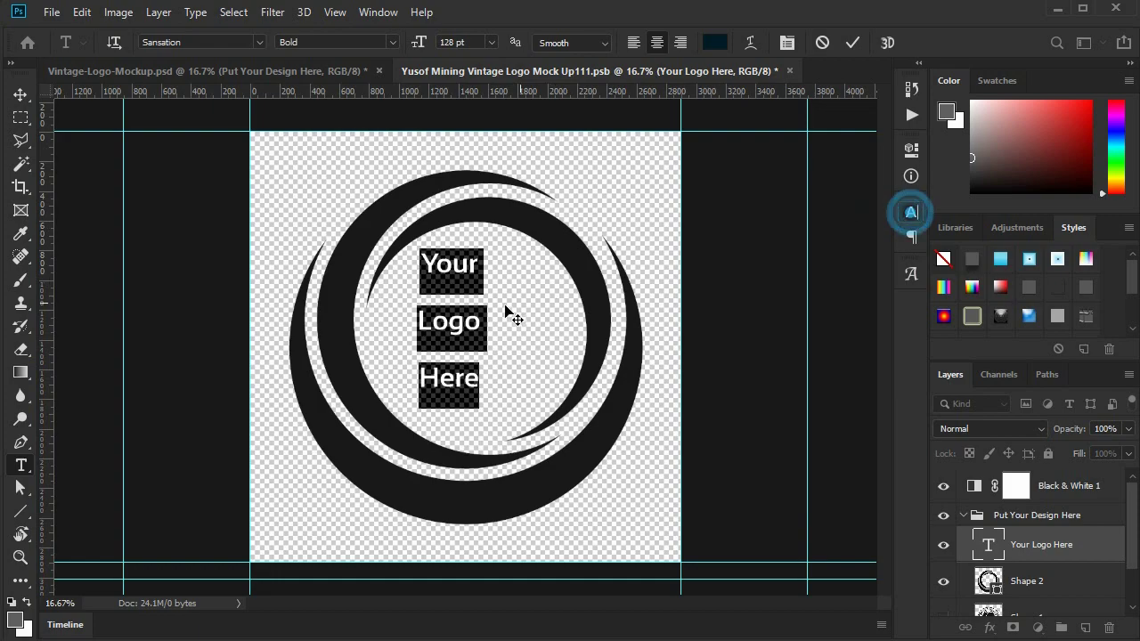
# Increase the font size of the logo text to 160 pt and set its leading to 100 pt
pyautogui.click(445, 285)
pyautogui.hotkey('ctrl', 'a')
pyautogui.hotkey('ctrl', 'shift', '.')
pyautogui.hotkey('ctrl', 'shift', '.')
pyautogui.hotkey('ctrl', 'shift', '.')
pyautogui.hotkey('ctrl', 'shift', '.')
pyautogui.hotkey('ctrl', 'shift', '.')
pyautogui.hotkey('ctrl', 'shift', '.')
pyautogui.hotkey('ctrl', 'shift', '.')
pyautogui.hotkey('ctrl', 'shift', '.')
pyautogui.hotkey('ctrl', 'shift', '.')
pyautogui.hotkey('ctrl', 'shift', '.')
pyautogui.hotkey('ctrl', 'shift', '.')
pyautogui.hotkey('ctrl', 'shift', '.')
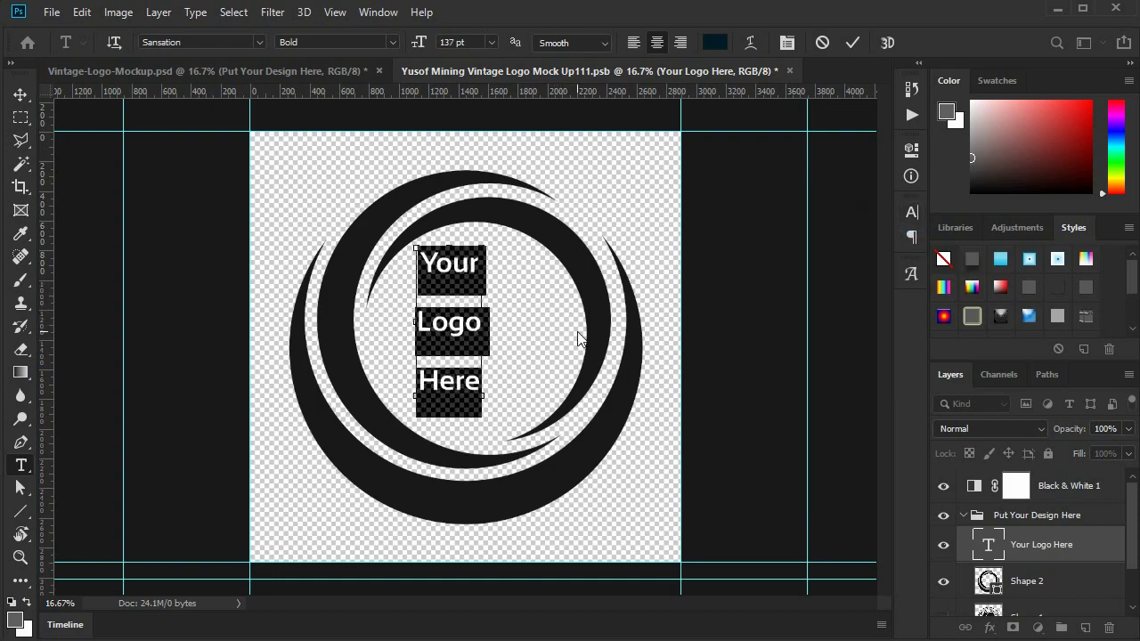
pyautogui.hotkey('ctrl', 'shift', '.')
pyautogui.hotkey('ctrl', 'shift', '.')
pyautogui.hotkey('ctrl', 'shift', '.')
pyautogui.hotkey('ctrl', 'shift', '.')
pyautogui.hotkey('ctrl', 'shift', '.')
pyautogui.hotkey('ctrl', 'shift', '.')
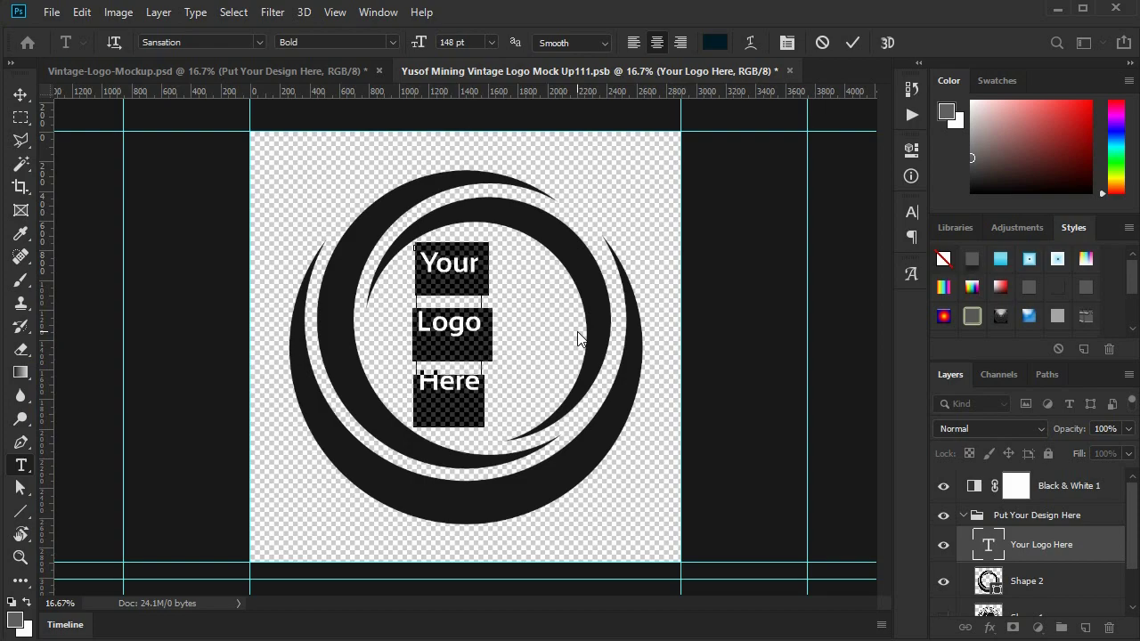
pyautogui.hotkey('ctrl', 'shift', '.')
pyautogui.hotkey('ctrl', 'shift', '.')
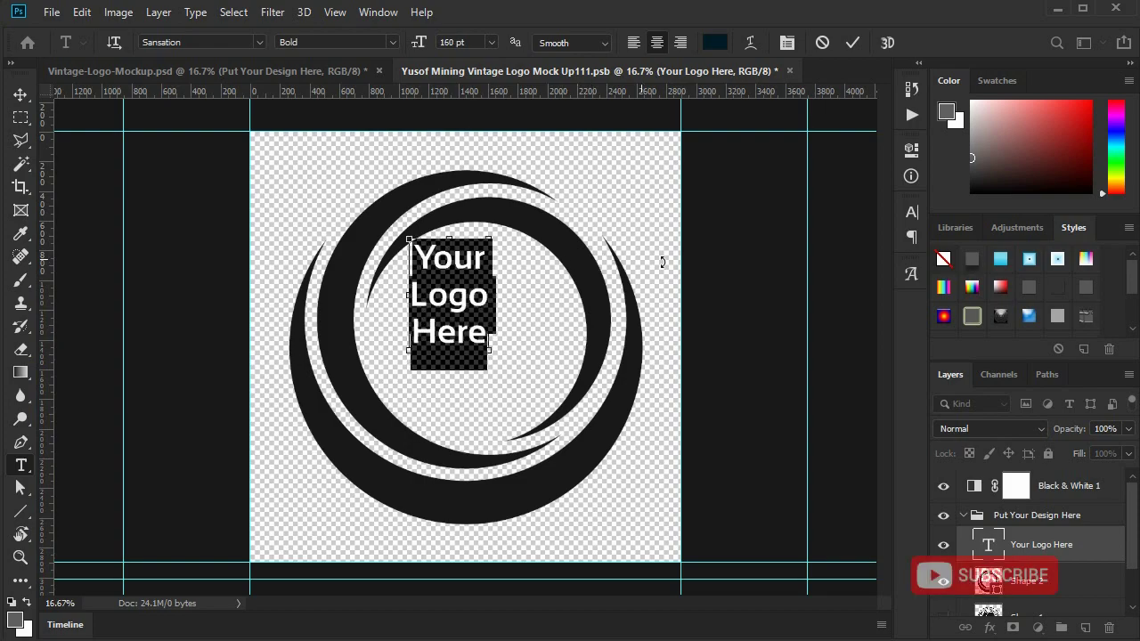
# Apply All Caps to the logo text and move it to the middle of the ring
pyautogui.hotkey('ctrl', 't')
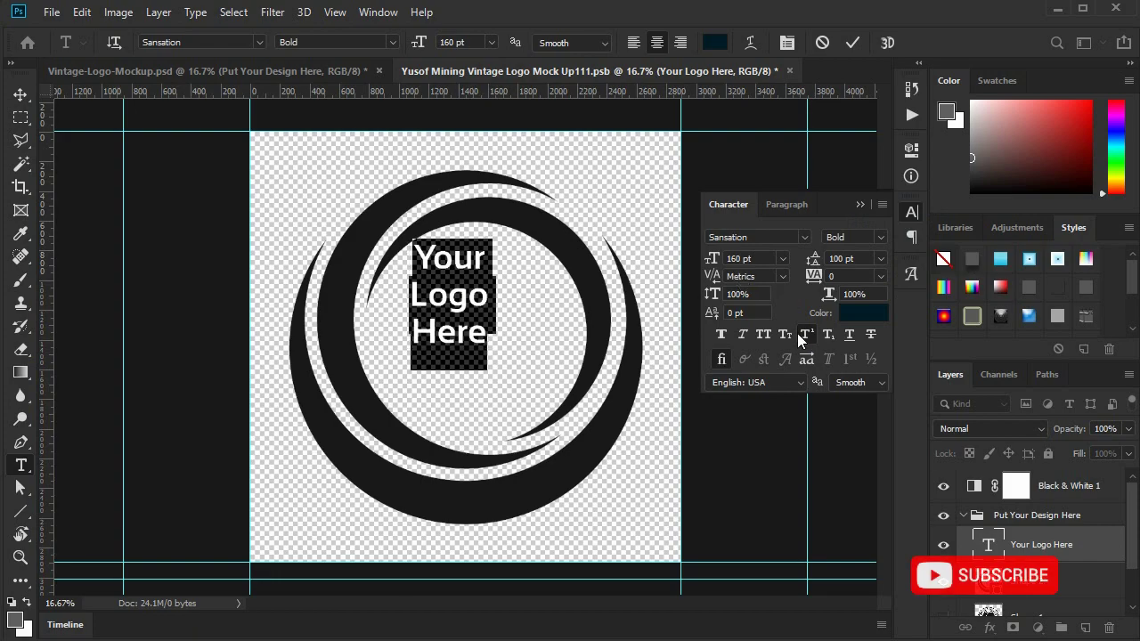
pyautogui.click(765, 334)
pyautogui.click(478, 318)
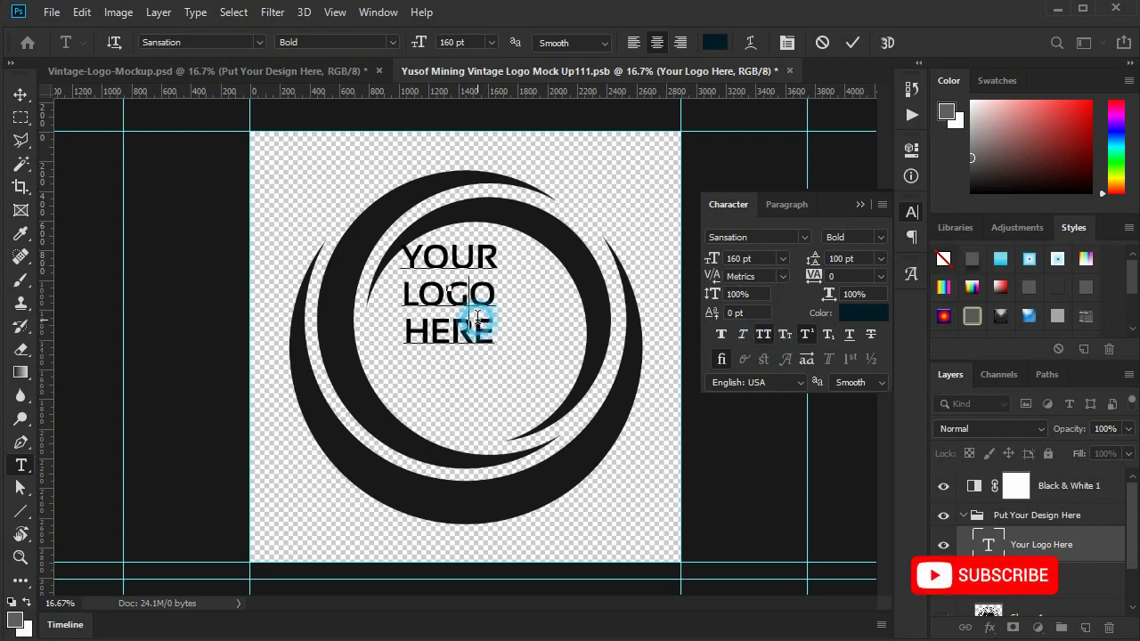
pyautogui.click(23, 95)
pyautogui.moveTo(477, 303); pyautogui.dragTo(493, 341)
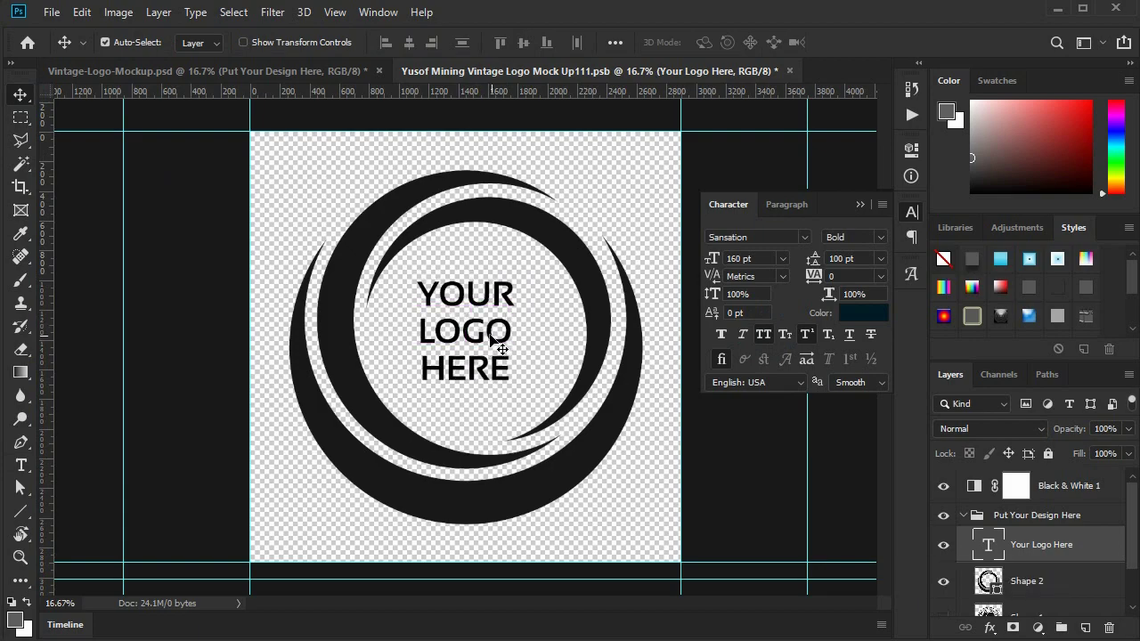
# Scale the logo text up proportionally about its centre to about 143%
pyautogui.press('t')
pyautogui.click(503, 328)
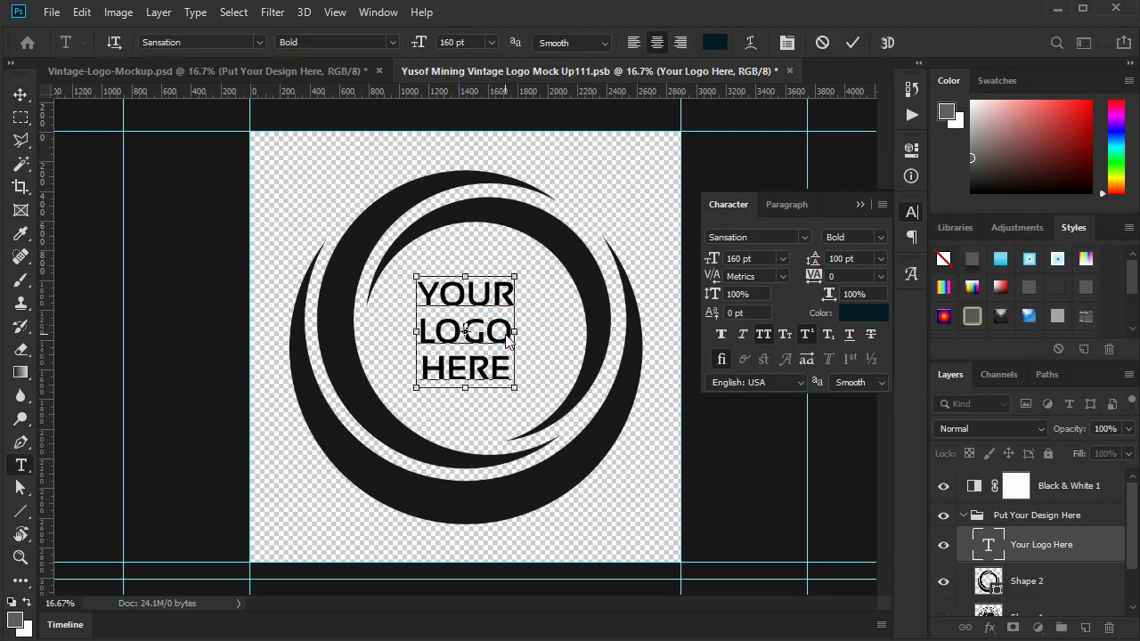
pyautogui.hotkey('ctrl', 'Return')
pyautogui.hotkey('ctrl', 't')
pyautogui.moveTo(524, 389); pyautogui.dragTo(537, 412)
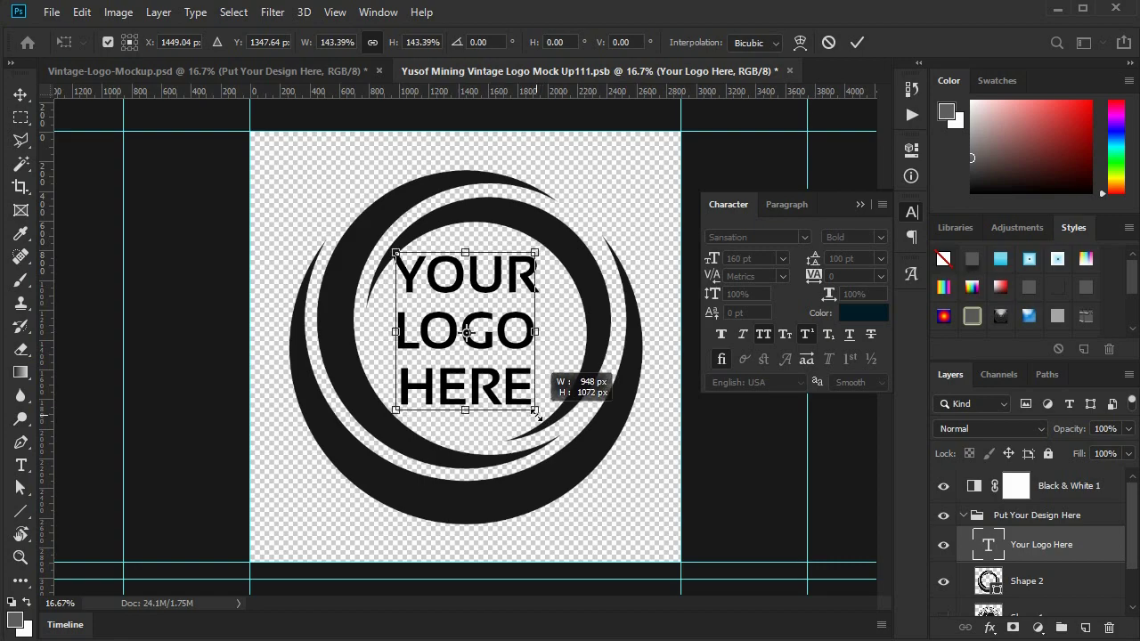
pyautogui.press('Return')
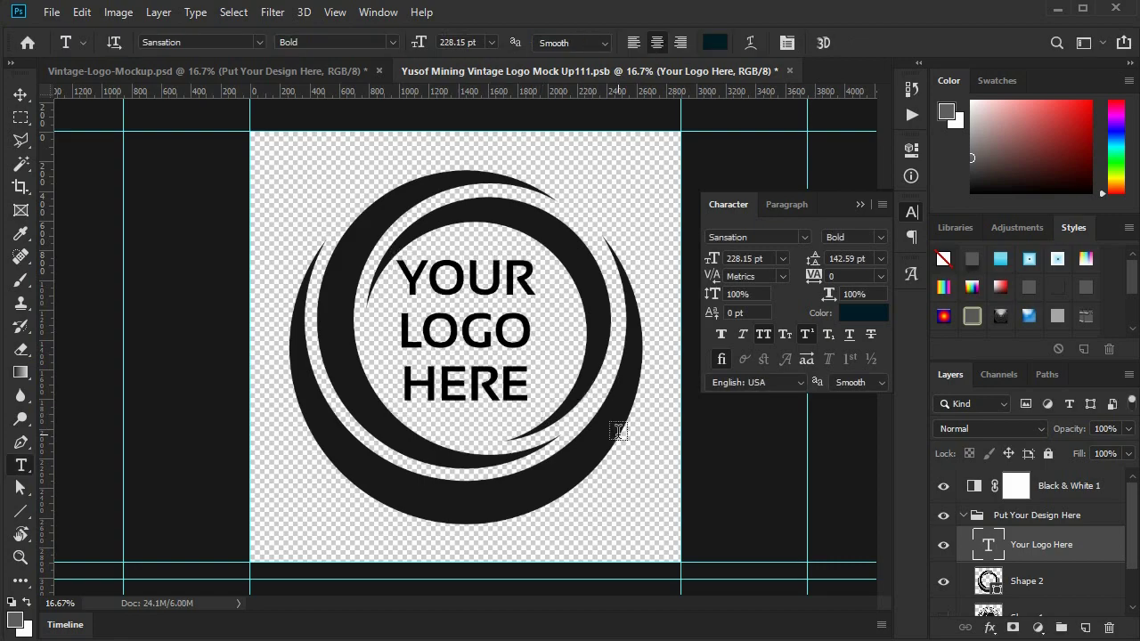
# Shift the enlarged text slightly down and to the right to balance it inside the ring
pyautogui.press('v')
pyautogui.moveTo(587, 439); pyautogui.dragTo(591, 443)
pyautogui.scroll(-2, 1055, 542)
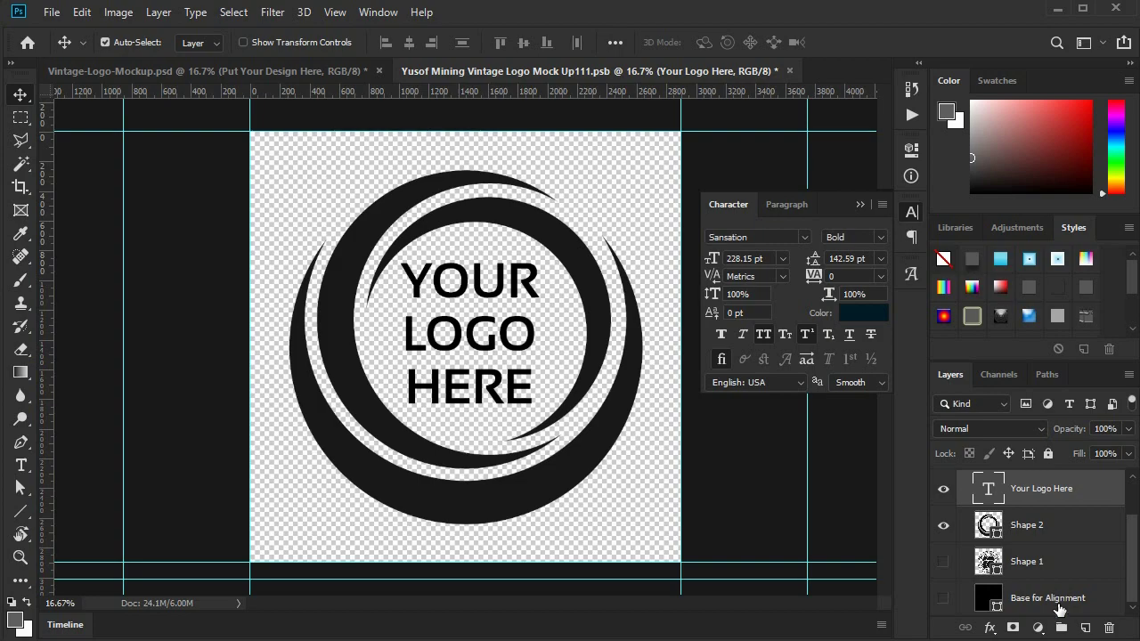
pyautogui.scroll(2, 1058, 570)
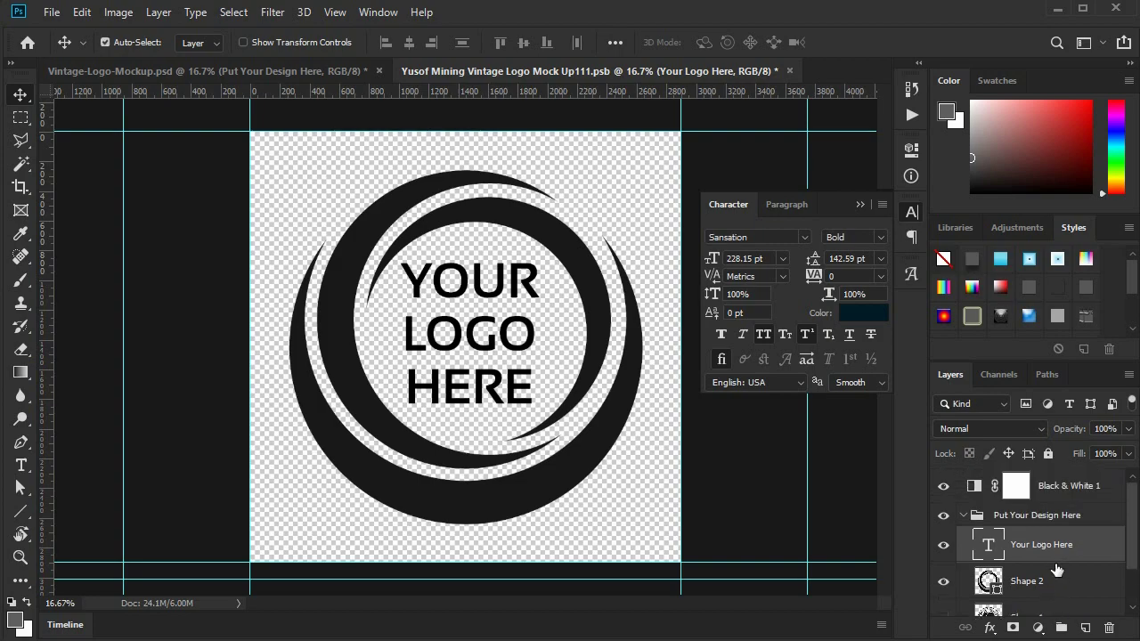
pyautogui.scroll(-2, 1064, 579)
pyautogui.hotkey('shift', 'Down')
pyautogui.hotkey('shift', 'Down')
pyautogui.hotkey('shift', 'Left')
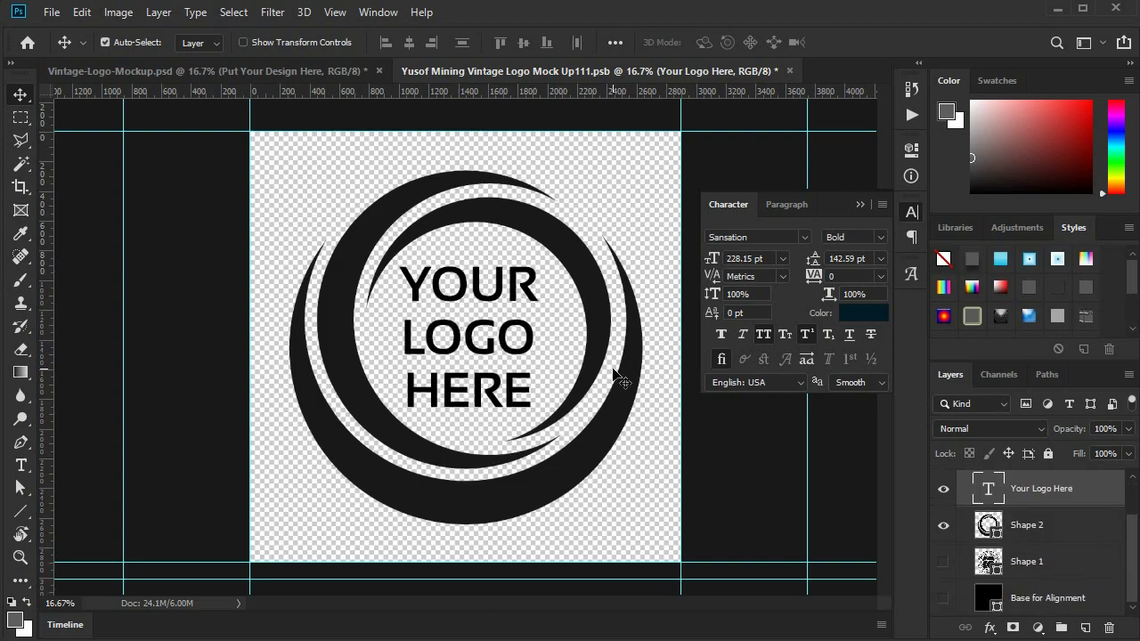
# Change the font of the whole logo text to Aclonica
pyautogui.press('t')
pyautogui.click(473, 322)
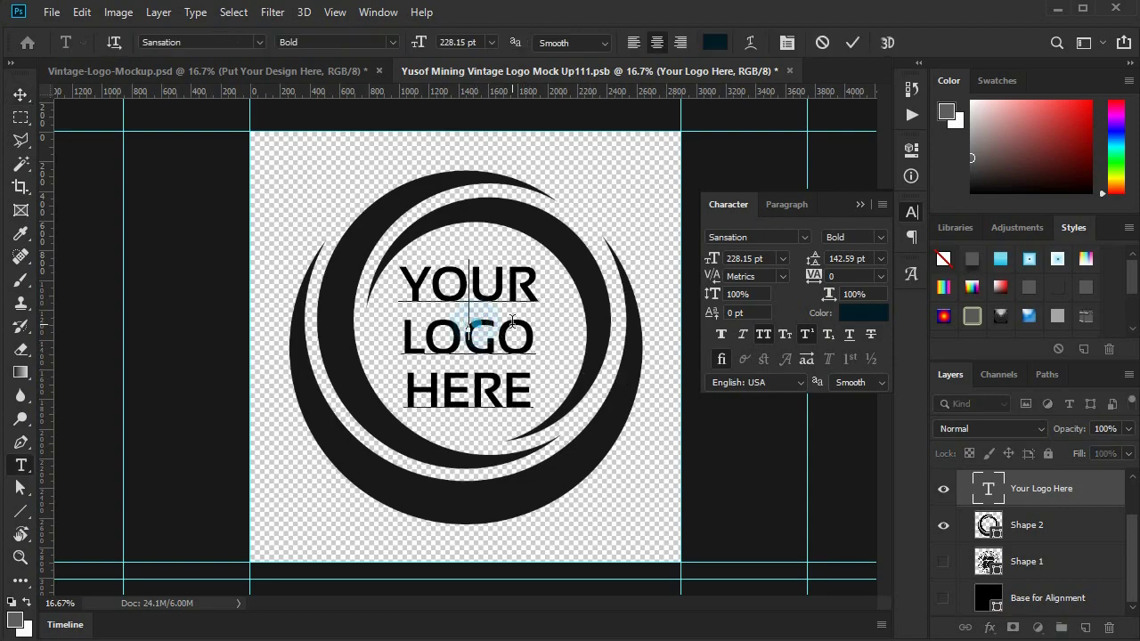
pyautogui.hotkey('ctrl', 'a')
pyautogui.click(254, 42)
pyautogui.click(254, 42)
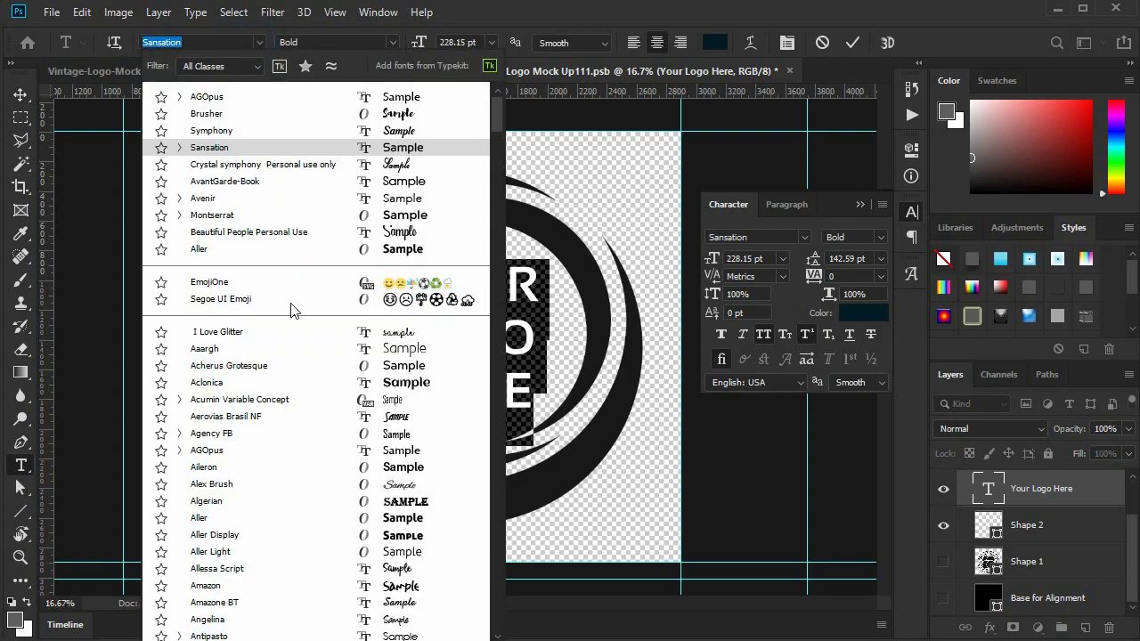
pyautogui.click(281, 383)
pyautogui.click(472, 362)
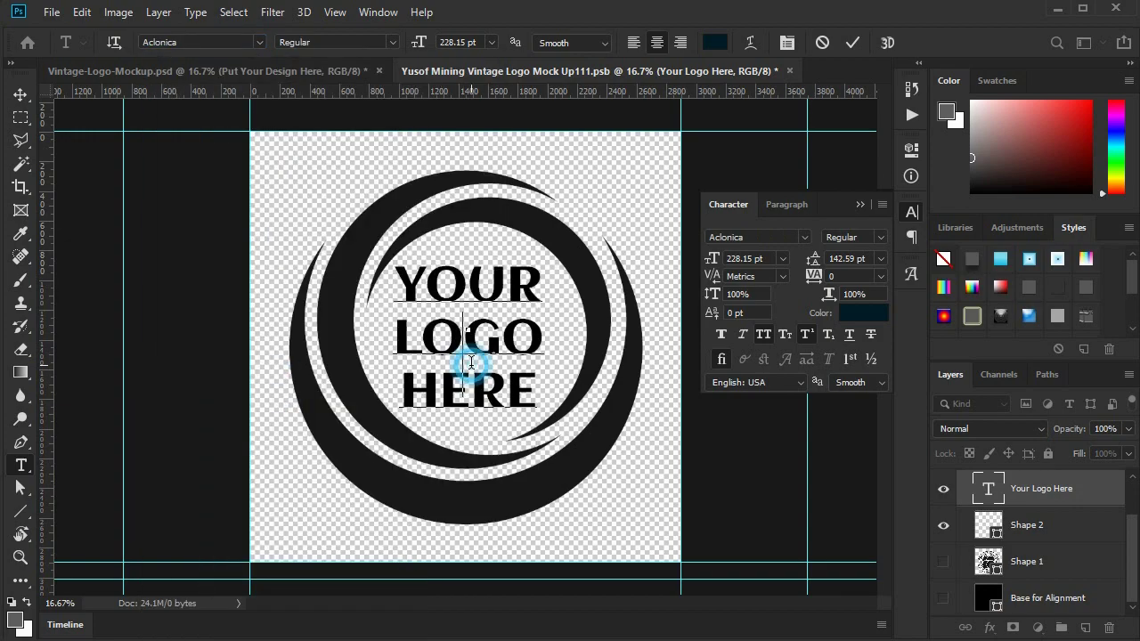
# Commit the font change and nudge the logo text slightly to the right inside the ring
pyautogui.click(581, 363)
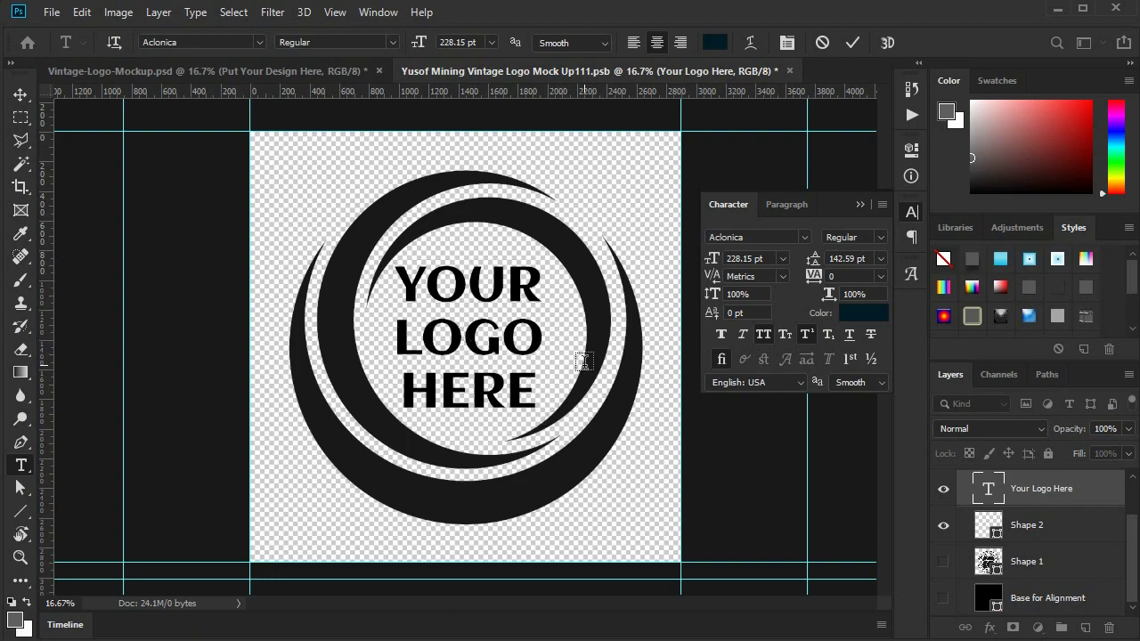
pyautogui.press('v')
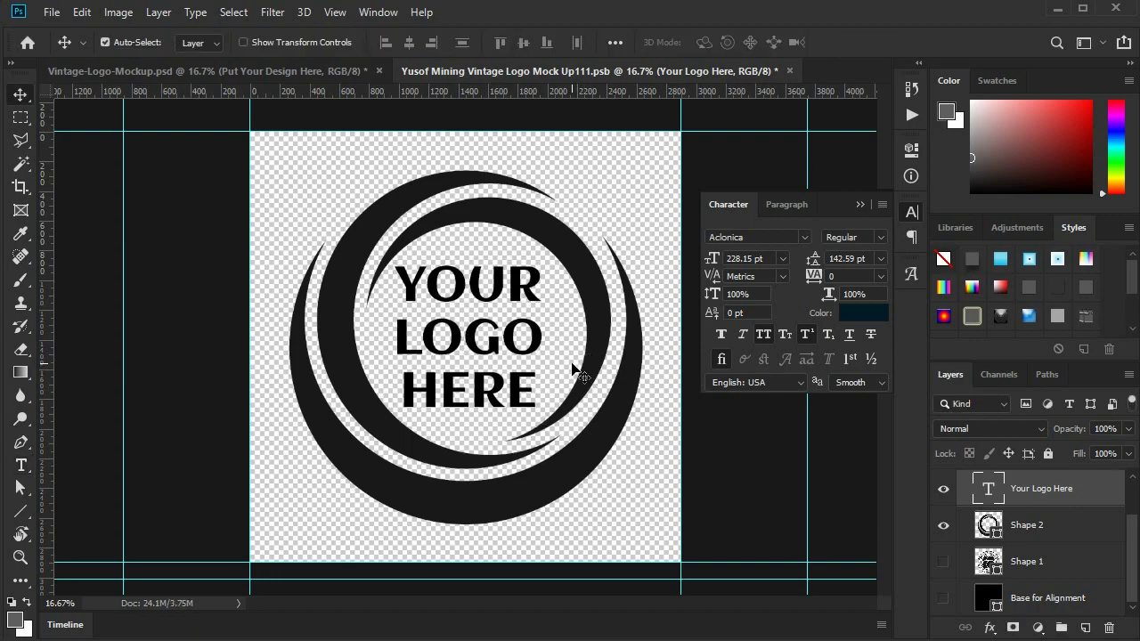
pyautogui.scroll(2, 1089, 557)
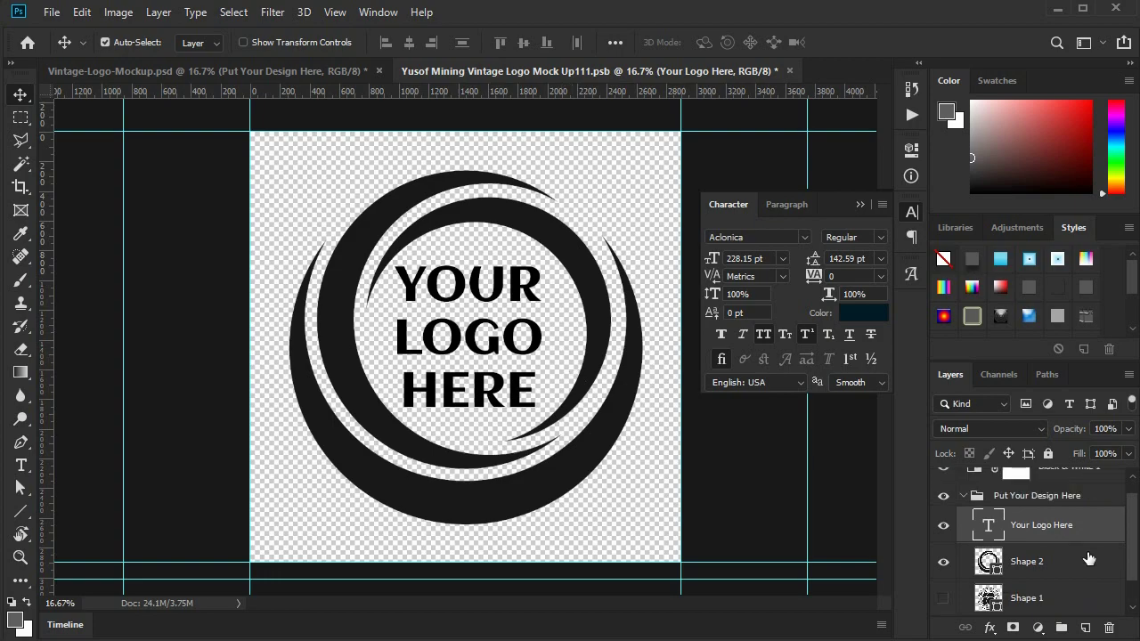
pyautogui.scroll(1, 1088, 557)
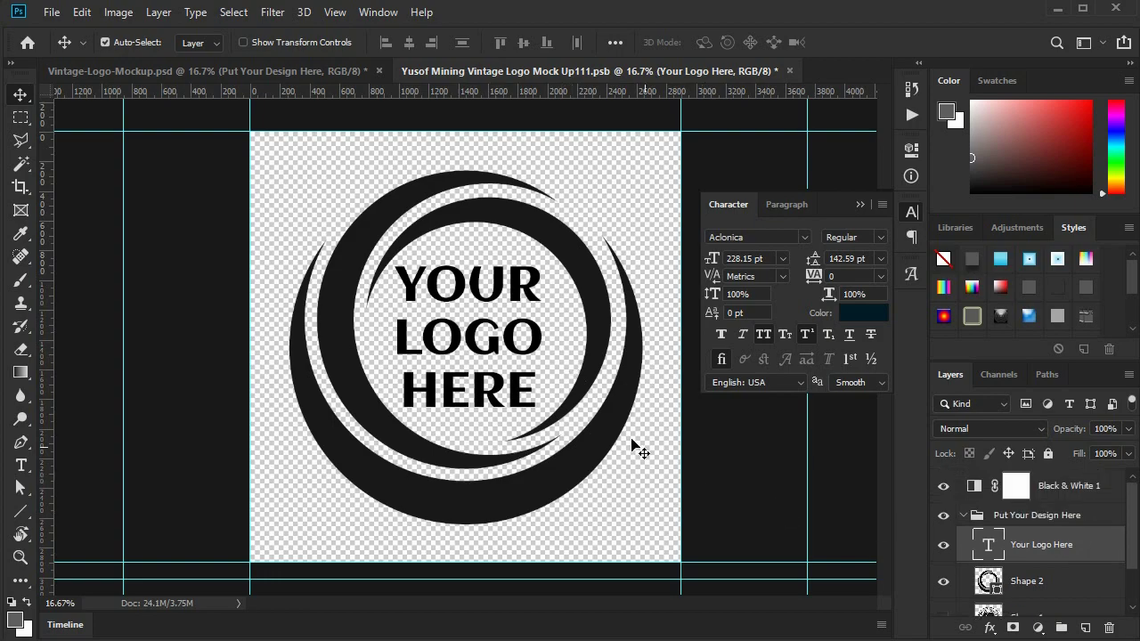
pyautogui.press('Right')
pyautogui.press('Right')
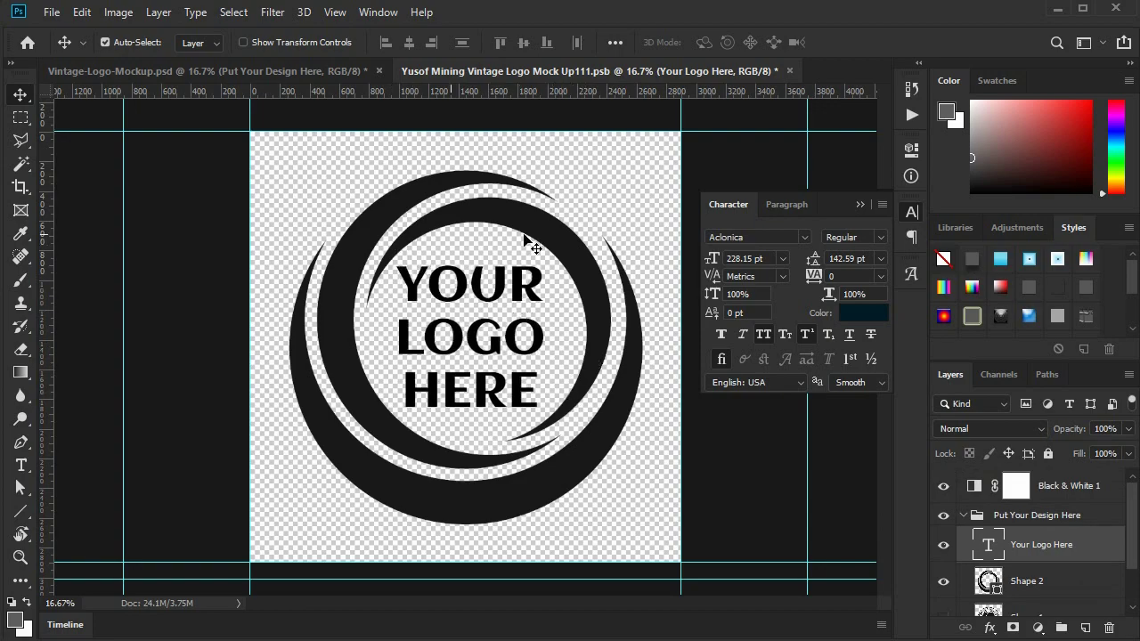
# Collapse the character settings, then save the edited smart object and close it to return to the mockup
pyautogui.click(912, 214)
pyautogui.click(49, 12)
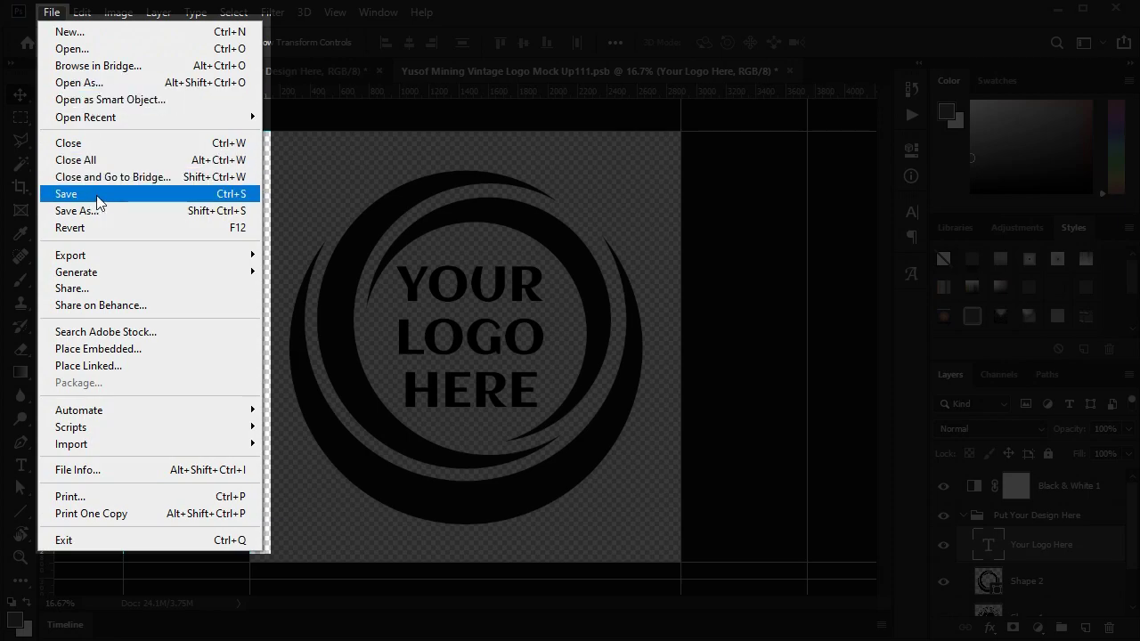
pyautogui.click(147, 196)
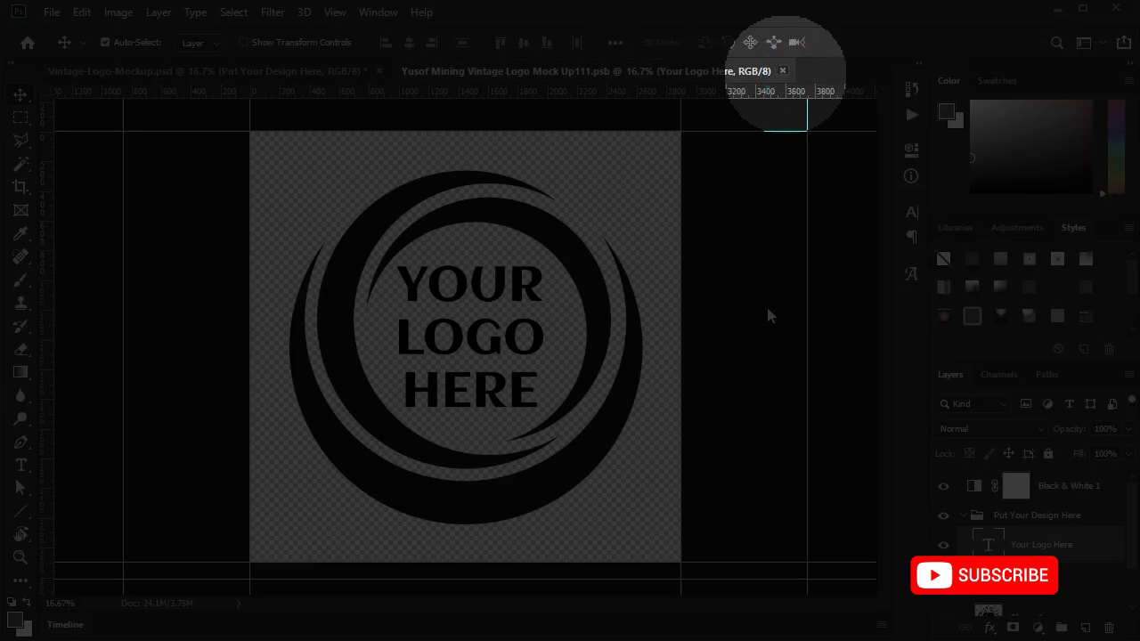
pyautogui.hotkey('ctrl', 'w')
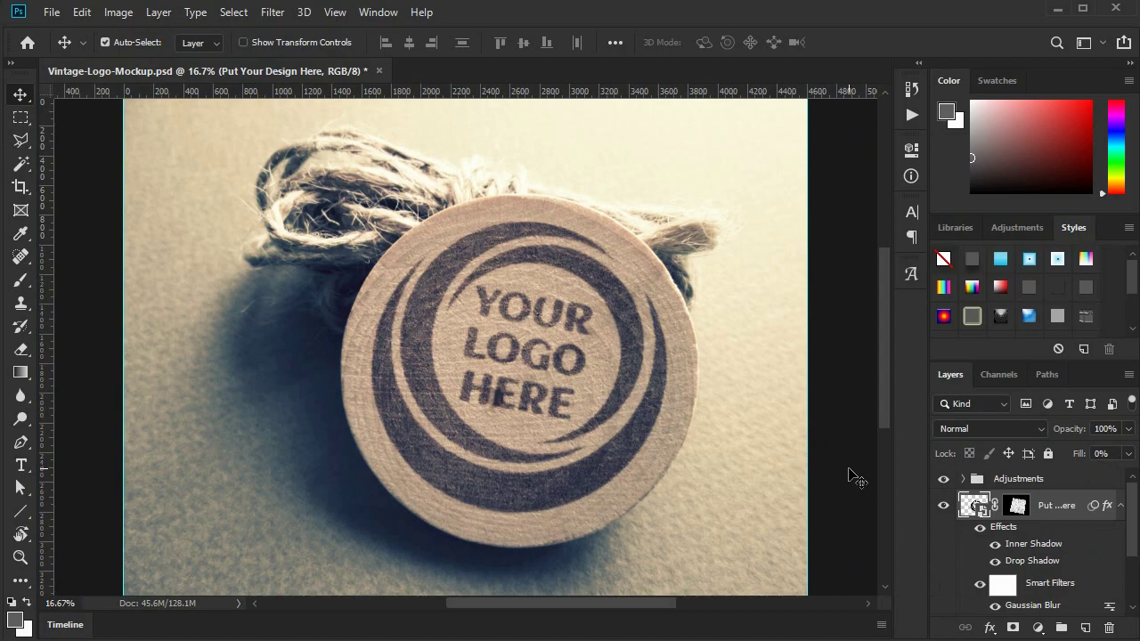
# Examine the updated logo on the wooden disc in the mockup, both as a whole and up close
pyautogui.hotkey('ctrl', '-')
pyautogui.hotkey('ctrl', '-')
pyautogui.hotkey('ctrl', '-')
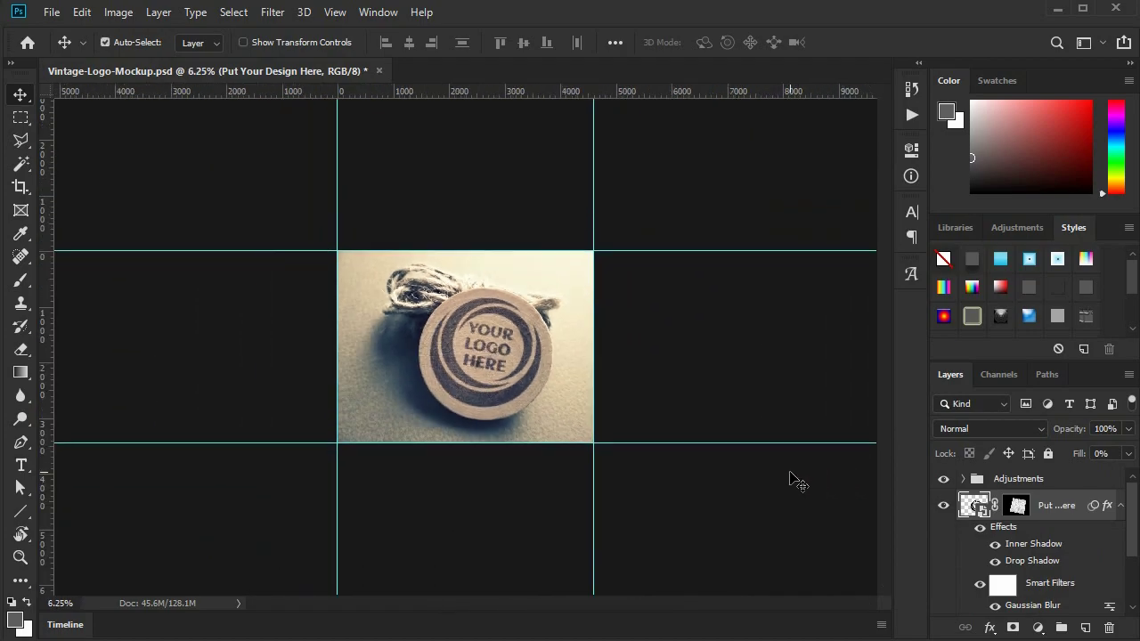
pyautogui.keyDown('ctrl'); pyautogui.click(577, 378); pyautogui.keyUp('ctrl')
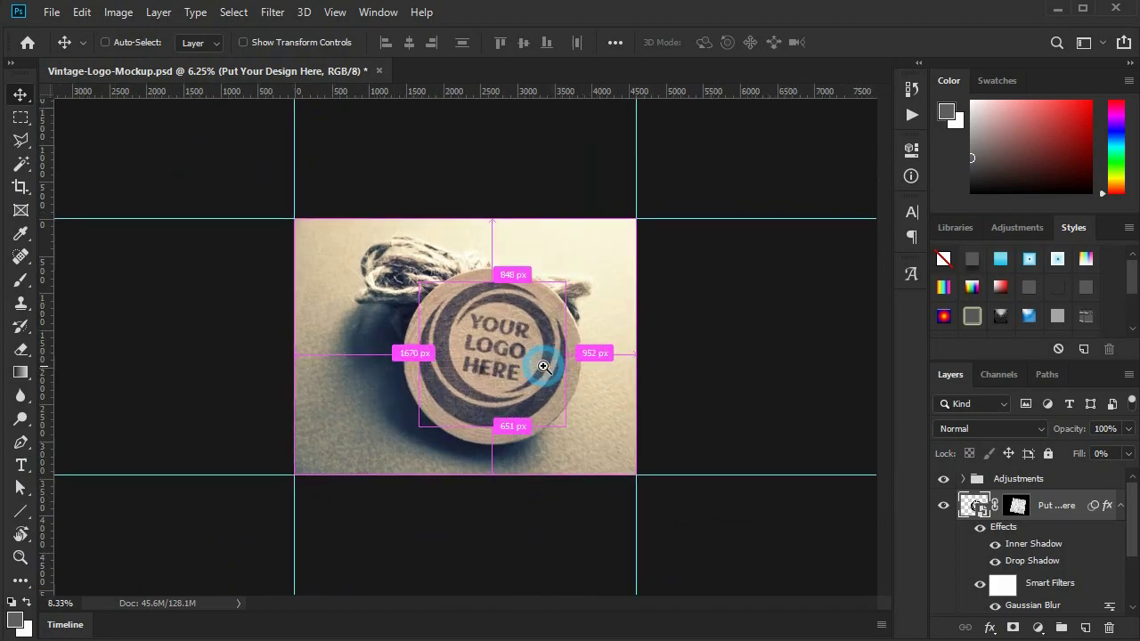
pyautogui.keyDown('ctrl'); pyautogui.click(575, 367); pyautogui.keyUp('ctrl')
pyautogui.moveTo(779, 448); pyautogui.dragTo(705, 445)
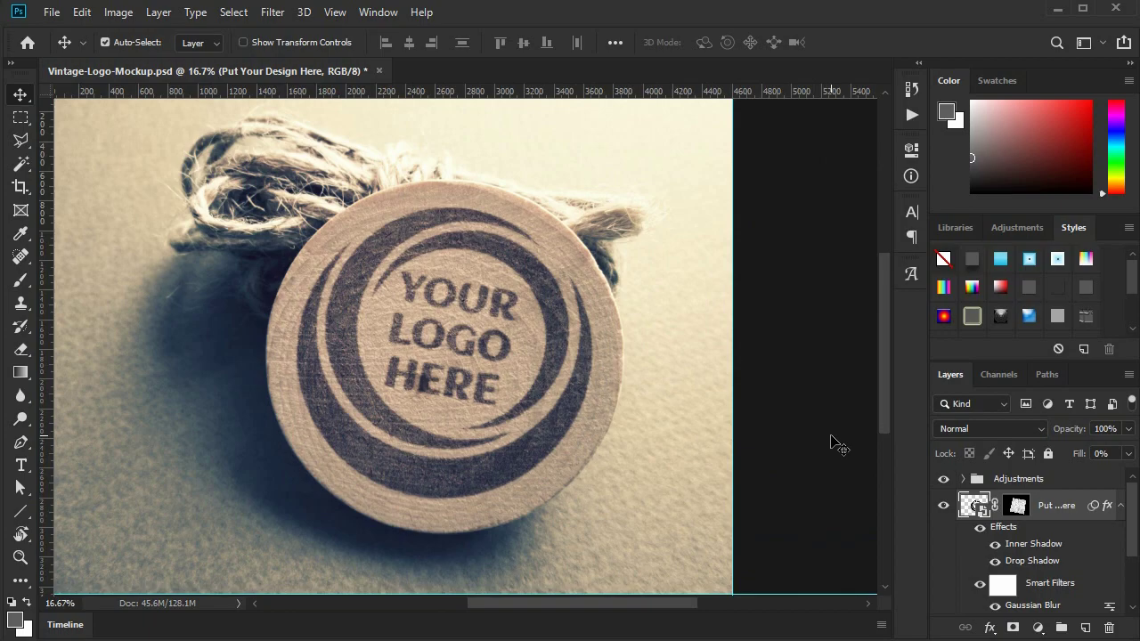
pyautogui.hotkey('ctrl', '-')
pyautogui.hotkey('ctrl', '-')
pyautogui.hotkey('ctrl', '-')
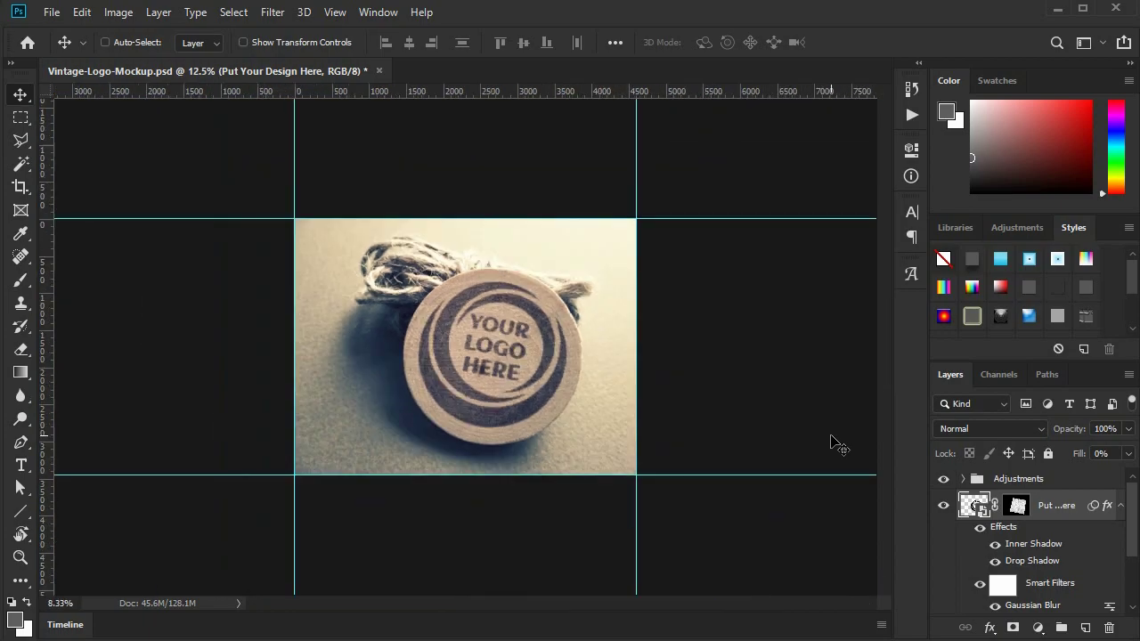
pyautogui.hotkey('ctrl', '+')
pyautogui.hotkey('ctrl', '+')
pyautogui.hotkey('ctrl', '+')
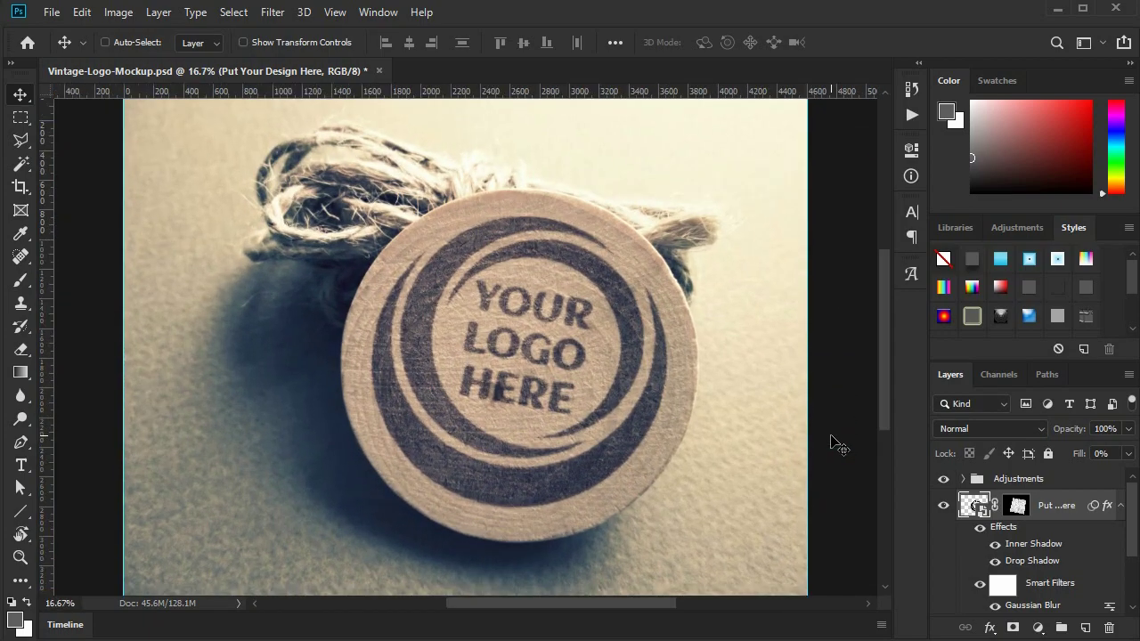
pyautogui.moveTo(772, 437); pyautogui.dragTo(677, 427)
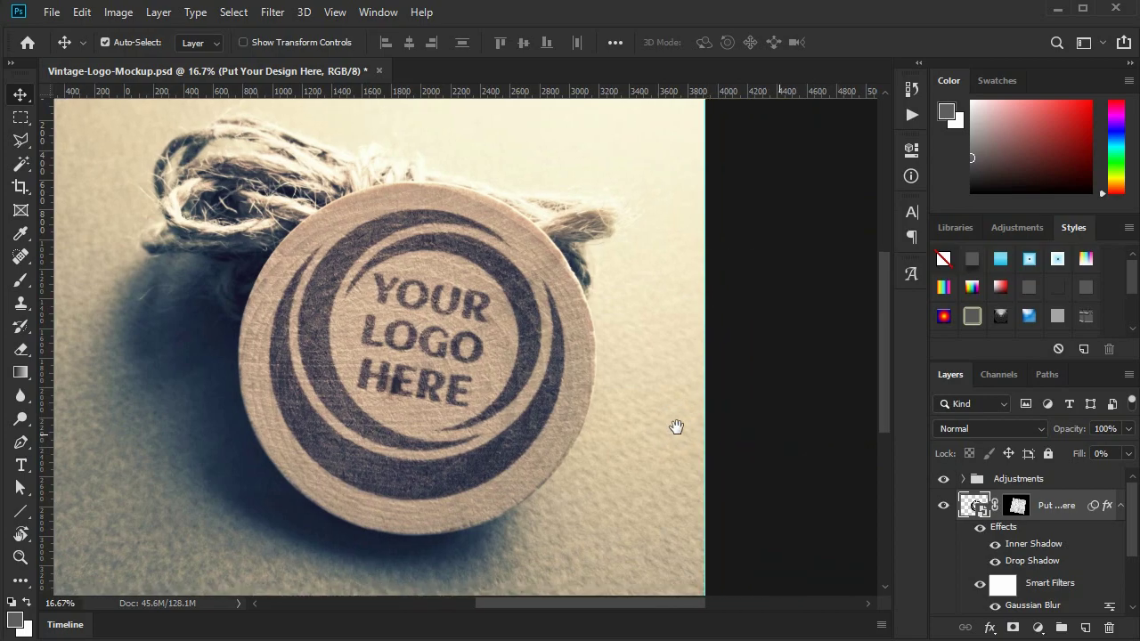
pyautogui.moveTo(744, 449); pyautogui.dragTo(822, 438)
pyautogui.keyDown('ctrl'); pyautogui.click(660, 389); pyautogui.keyUp('ctrl')
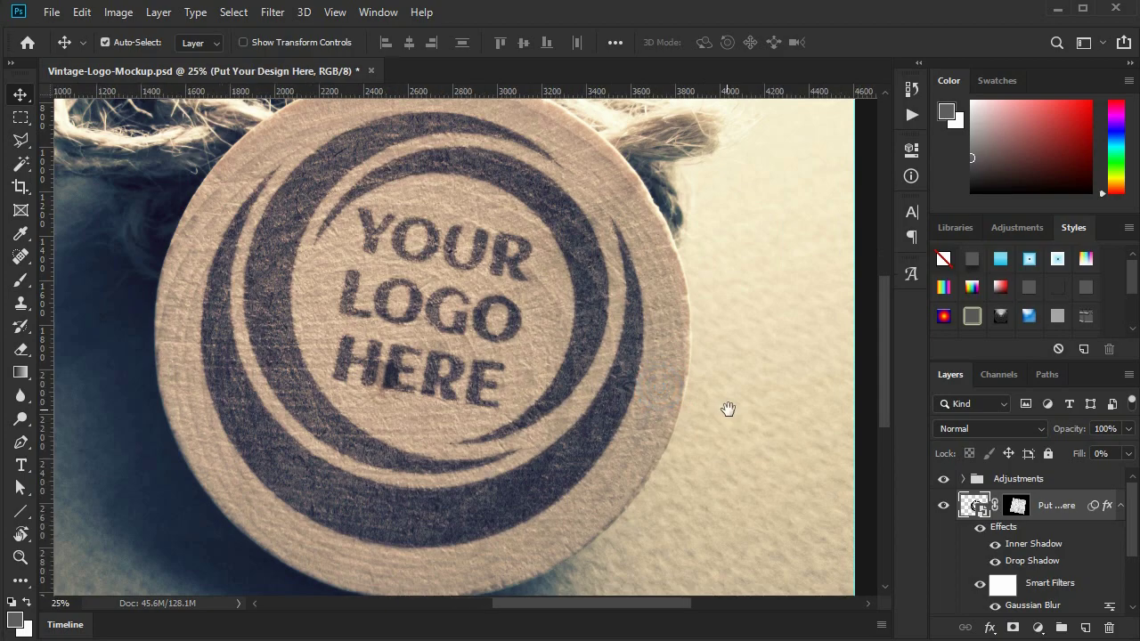
pyautogui.moveTo(725, 407); pyautogui.dragTo(778, 418)
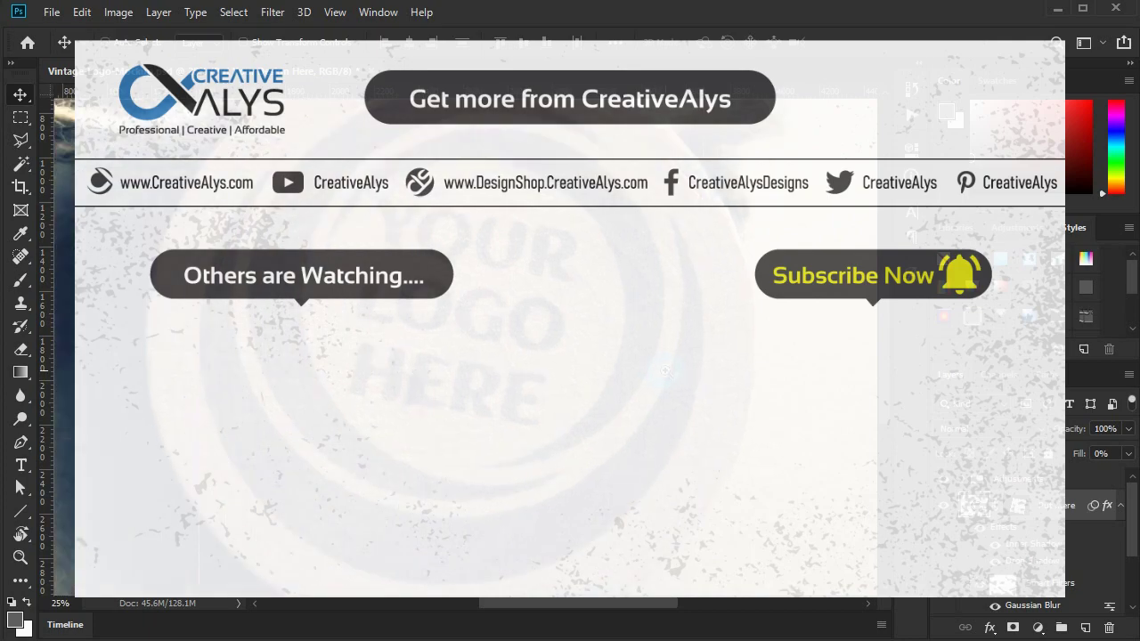
pyautogui.hotkey('ctrl', '+')
pyautogui.moveTo(766, 488); pyautogui.dragTo(826, 518)
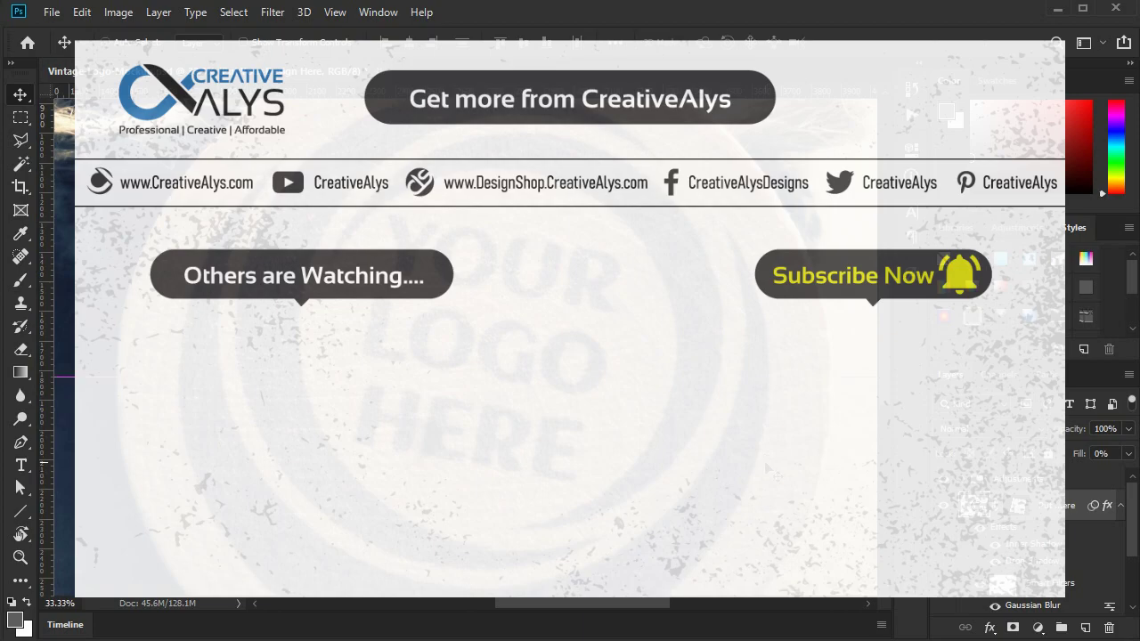
pyautogui.hotkey('ctrl', '-')
pyautogui.hotkey('ctrl', '-')
pyautogui.hotkey('ctrl', '-')
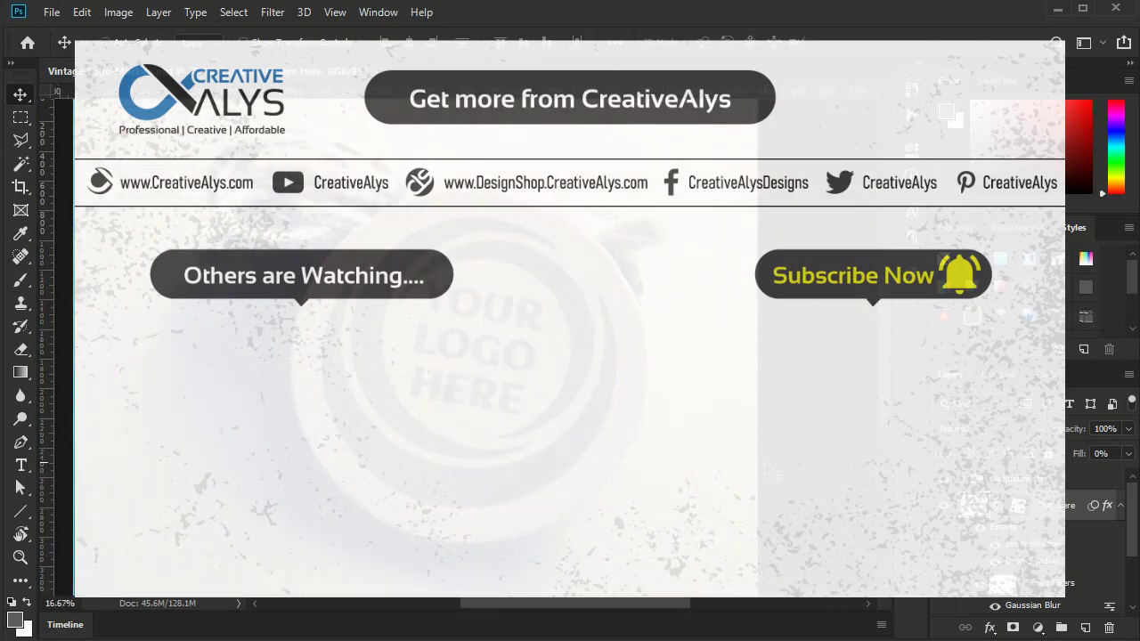
pyautogui.hotkey('ctrl', '-')
pyautogui.hotkey('ctrl', '+')
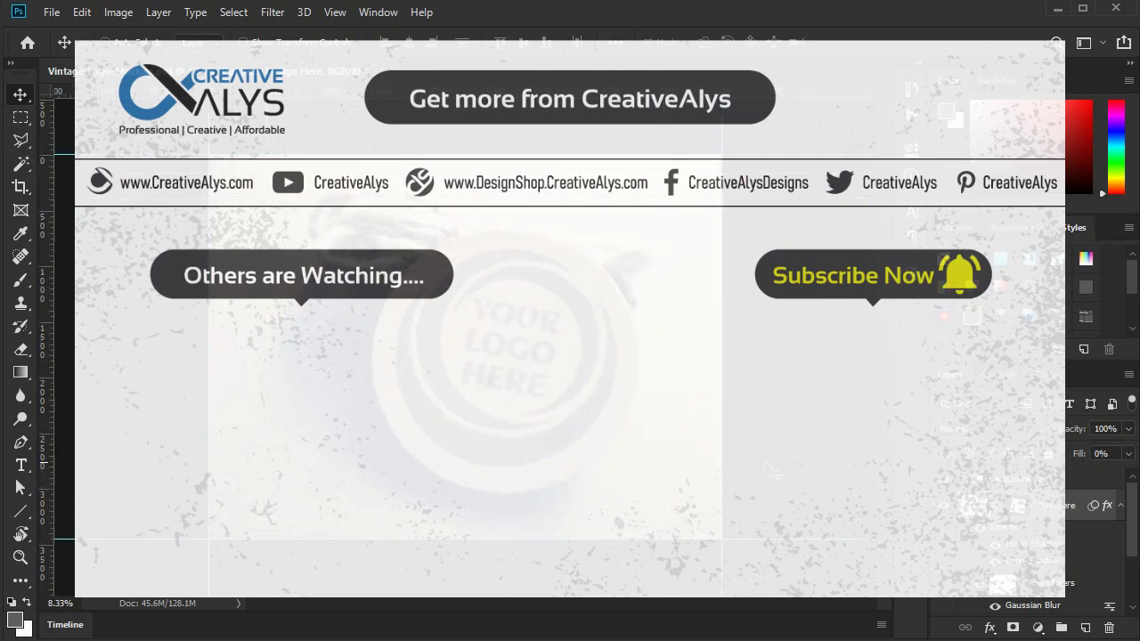
pyautogui.hotkey('ctrl', '+')
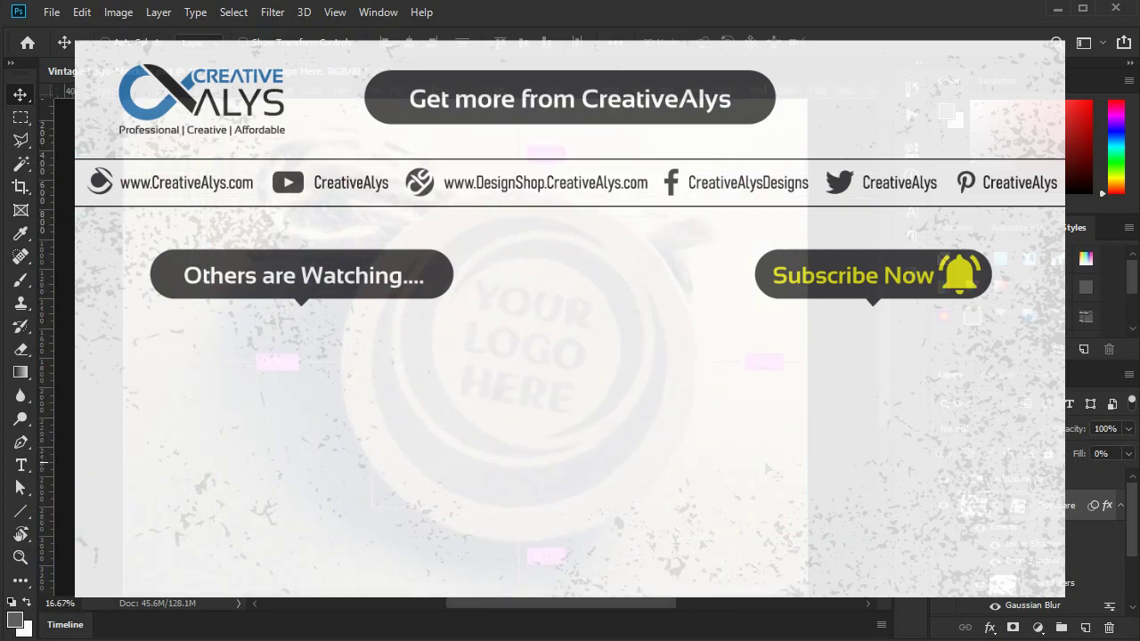